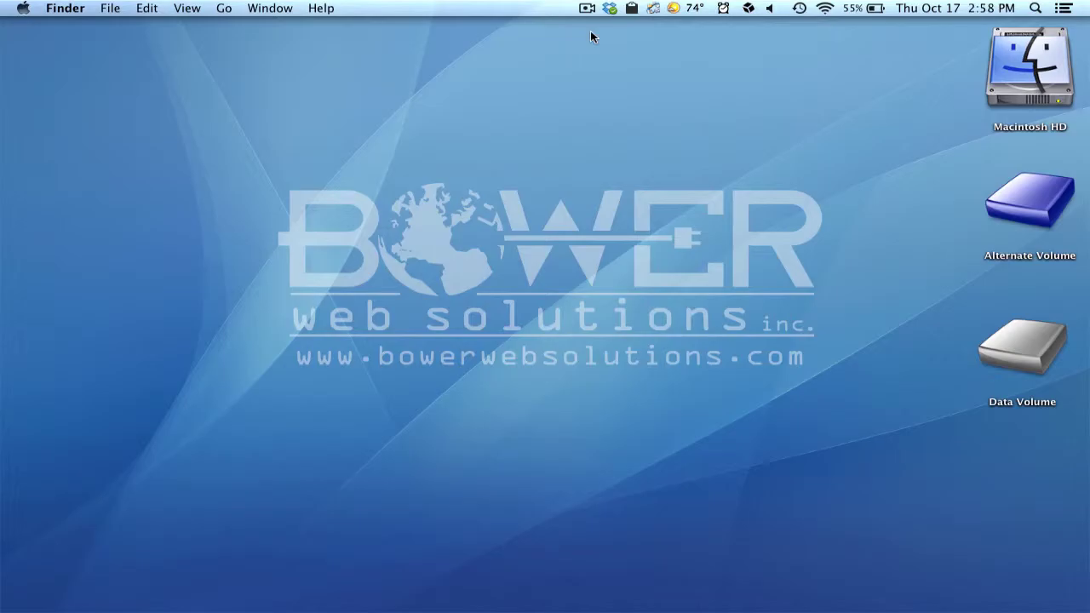
- Switch to Safari and log in to the WordPress admin of the Bower Web Solutions WP Demo1 site with the saved credentials
key(super+Tab)
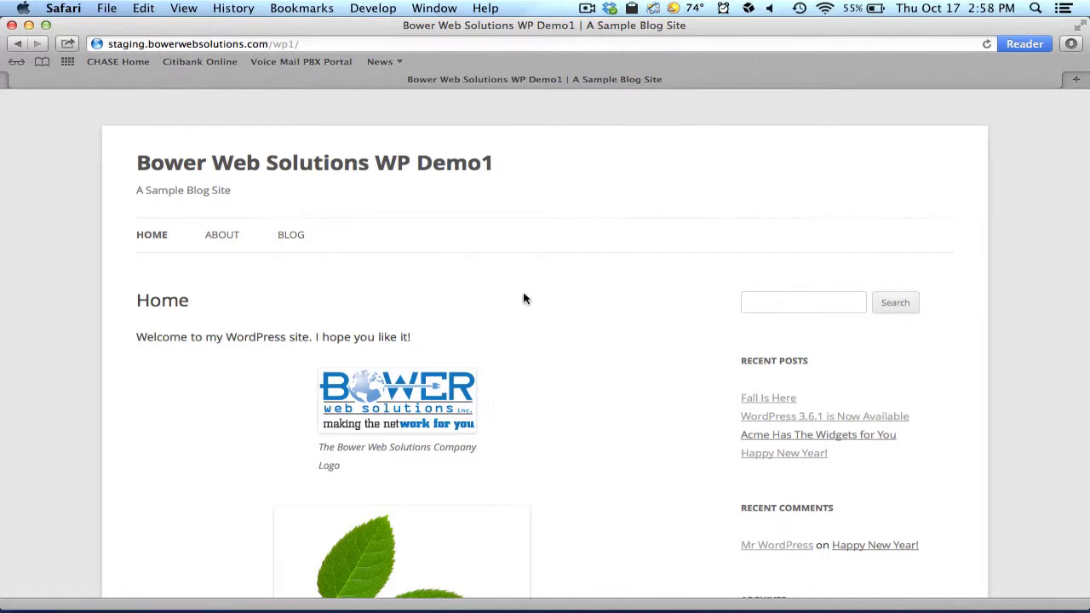
scroll(534, 297, down, 10)
scroll(547, 297, down, 2)
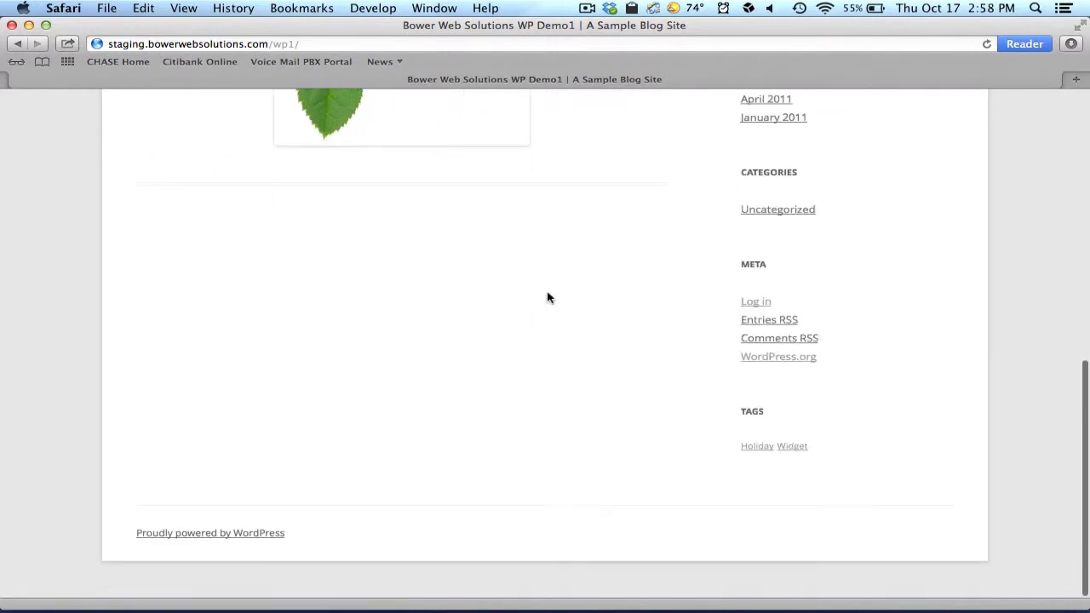
click(762, 305)
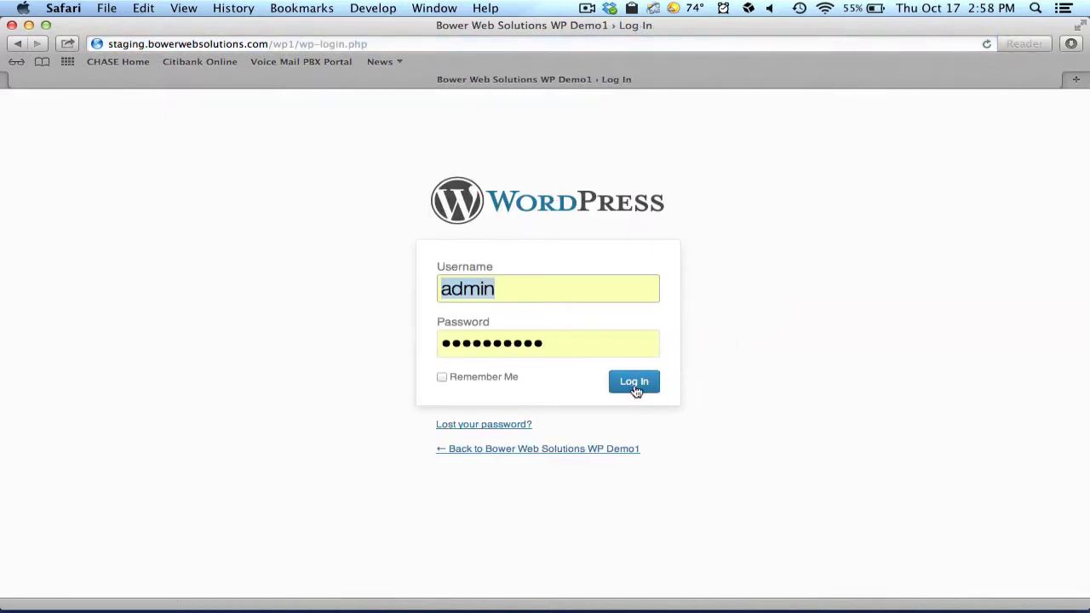
click(635, 387)
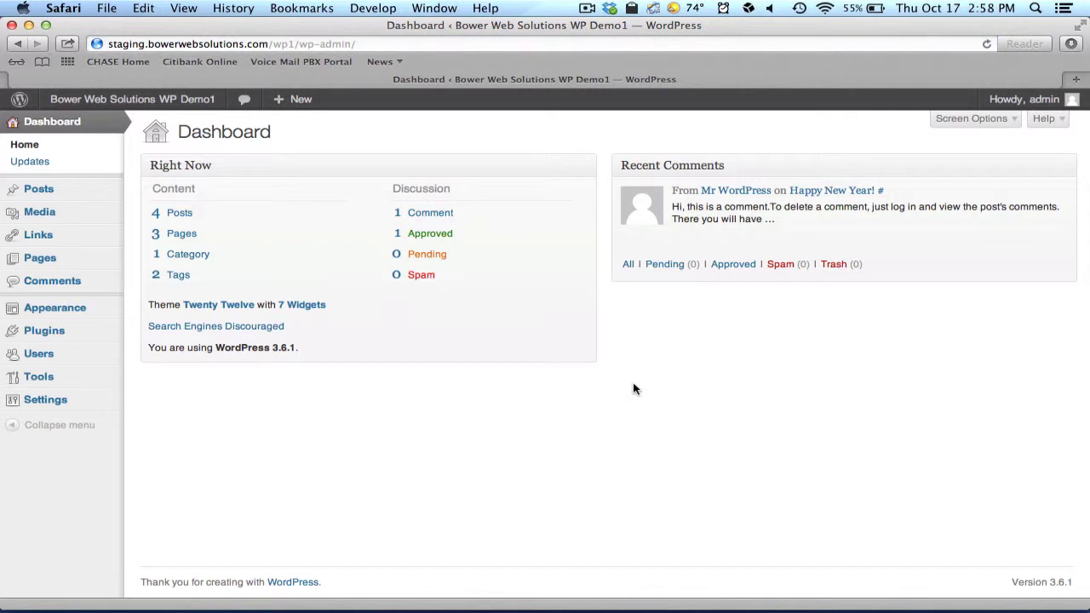
- Start a new page in the Pages section and title it "Services"
click(68, 260)
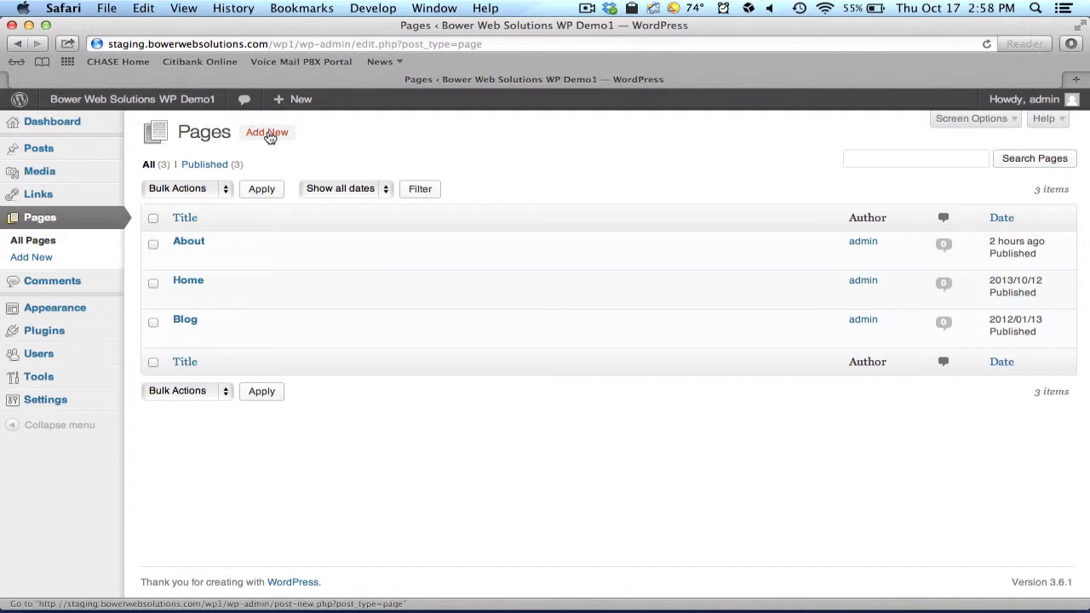
mouse_move(302, 105)
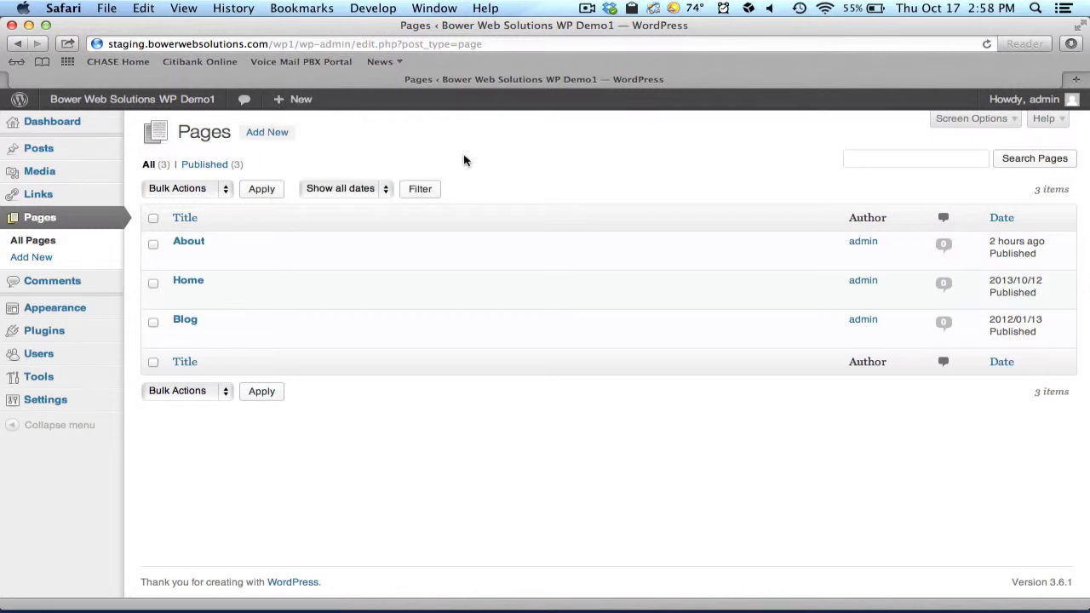
click(269, 137)
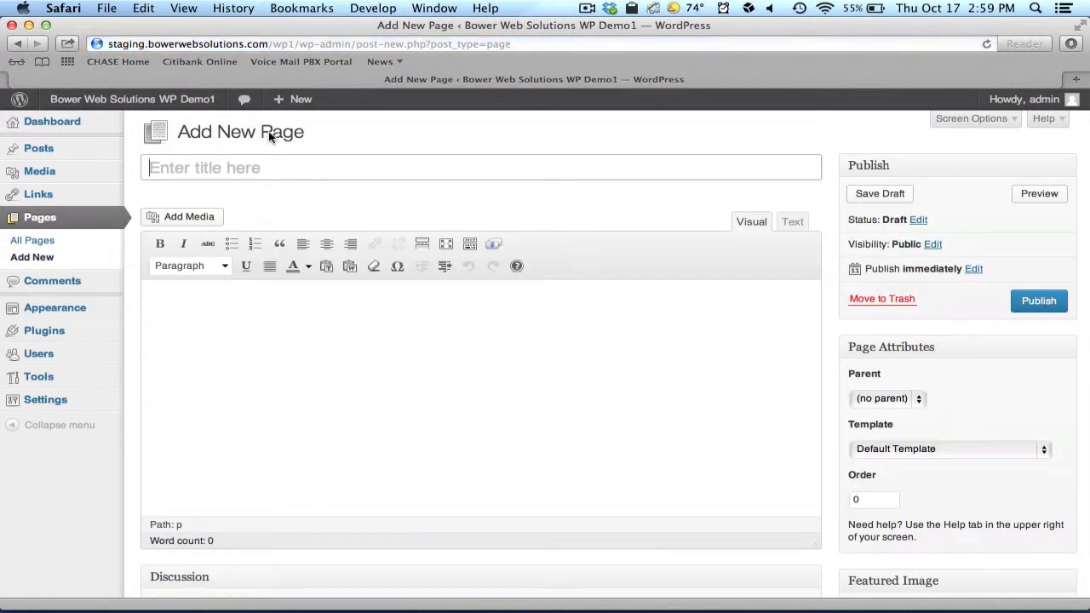
text(Servuce)
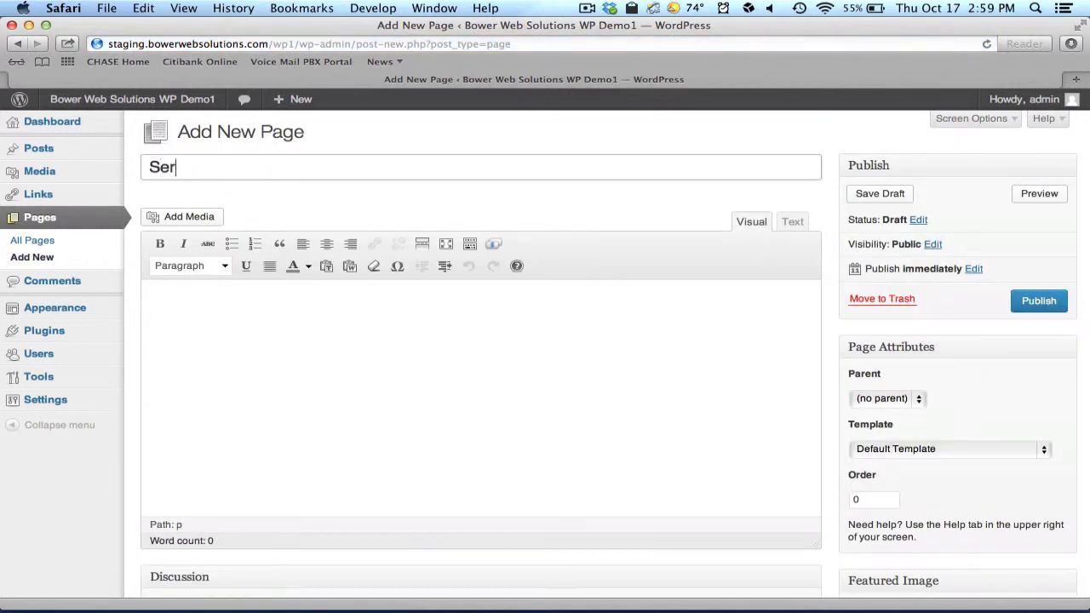
key(BackSpace)
key(BackSpace)
key(BackSpace)
text(ices)
- Write "We here at Acme provide many different services!" as the body text of the Services page
click(302, 358)
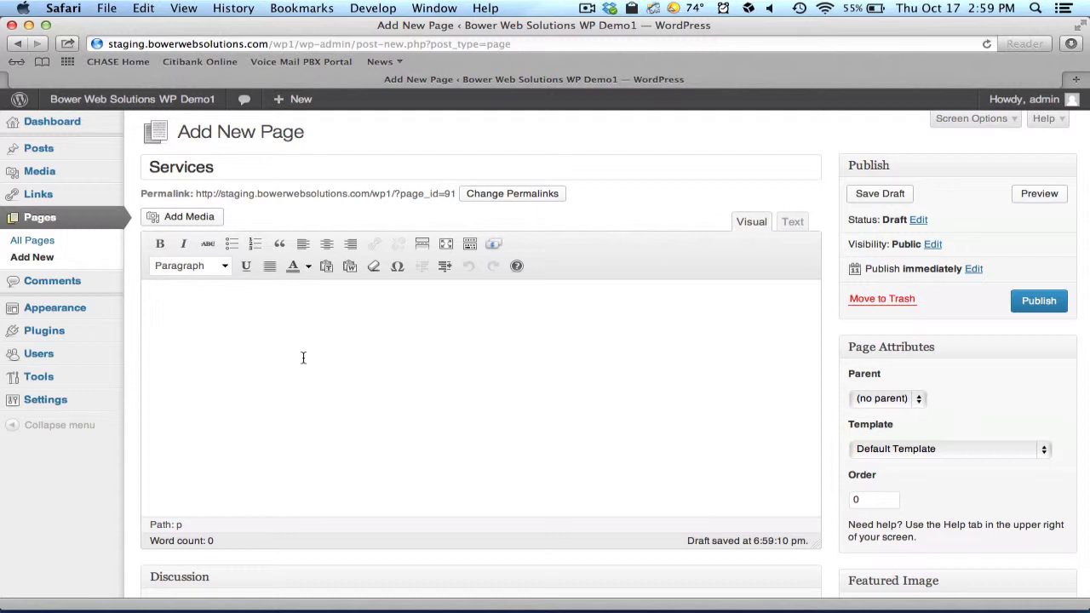
text(We here at Acme)
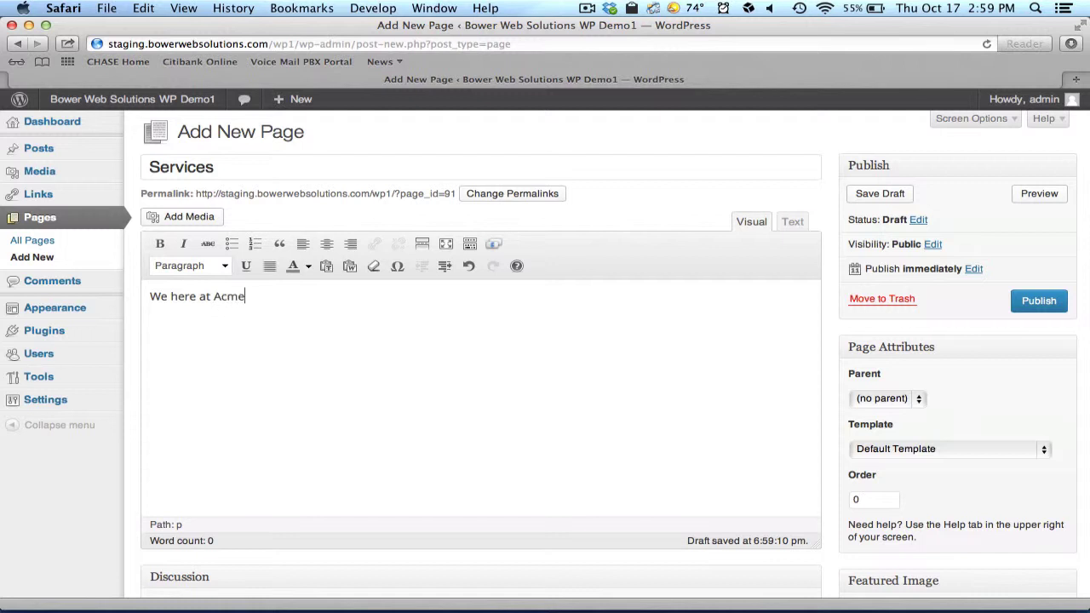
text( provide many differe)
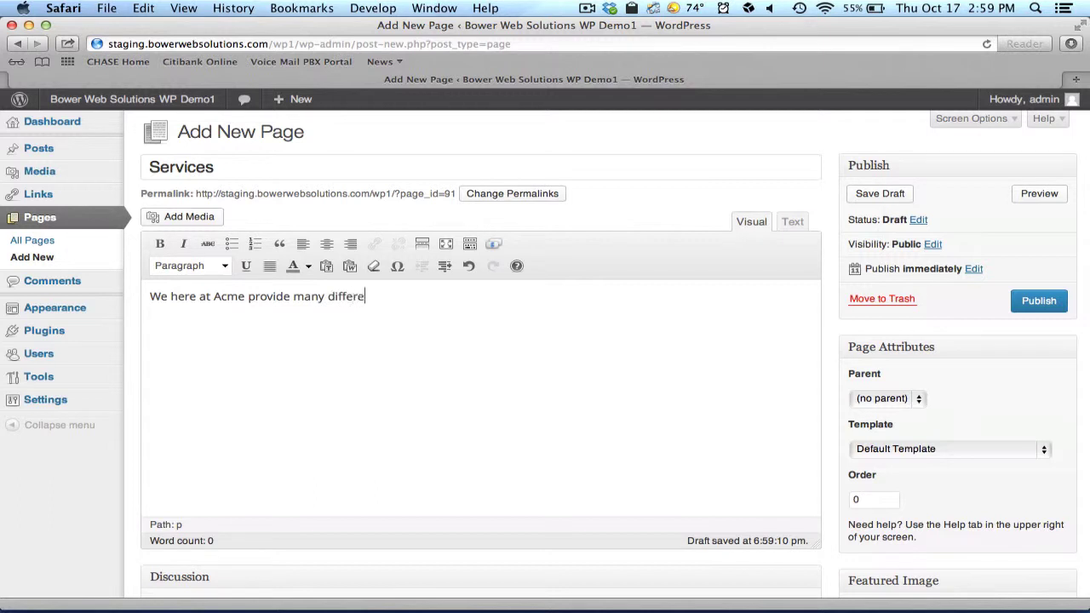
text(nt services!)
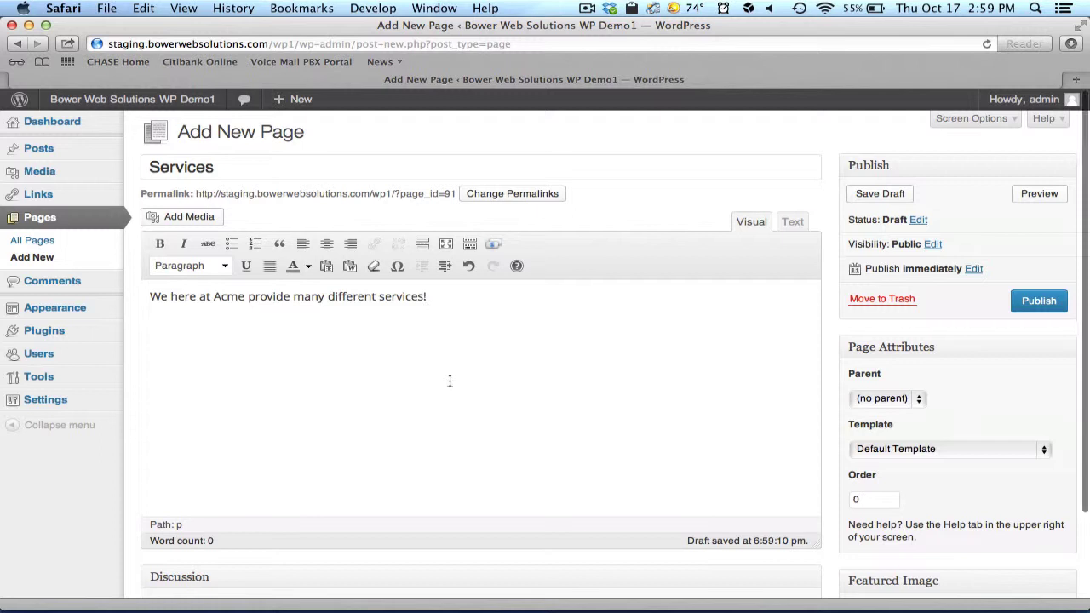
- Publish the Services page and view it on the live site down to its comment section
scroll(448, 379, down, 1)
scroll(448, 380, up, 1)
click(1038, 302)
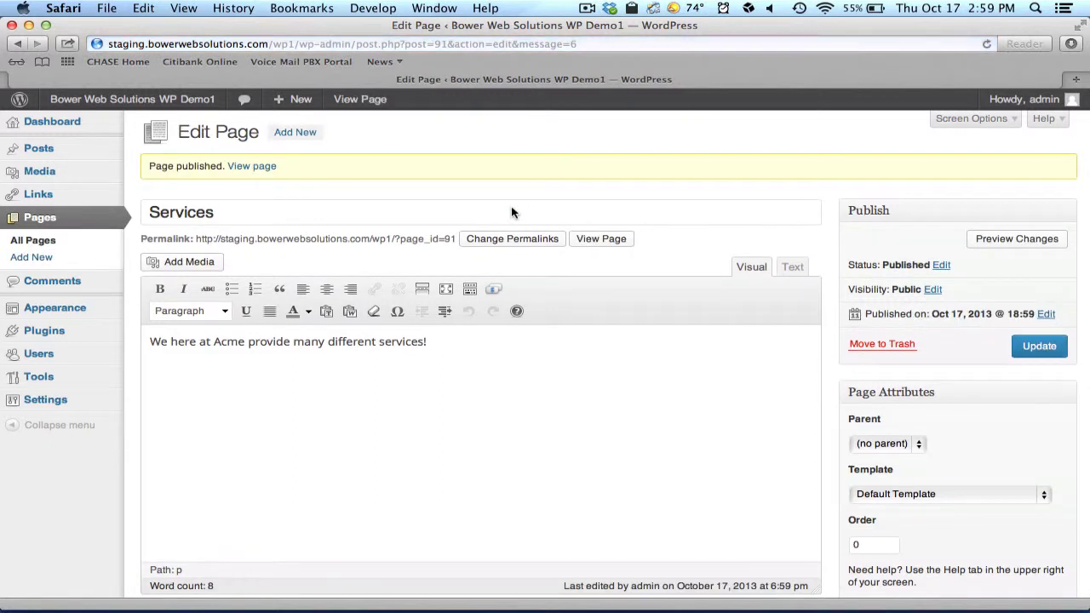
click(589, 239)
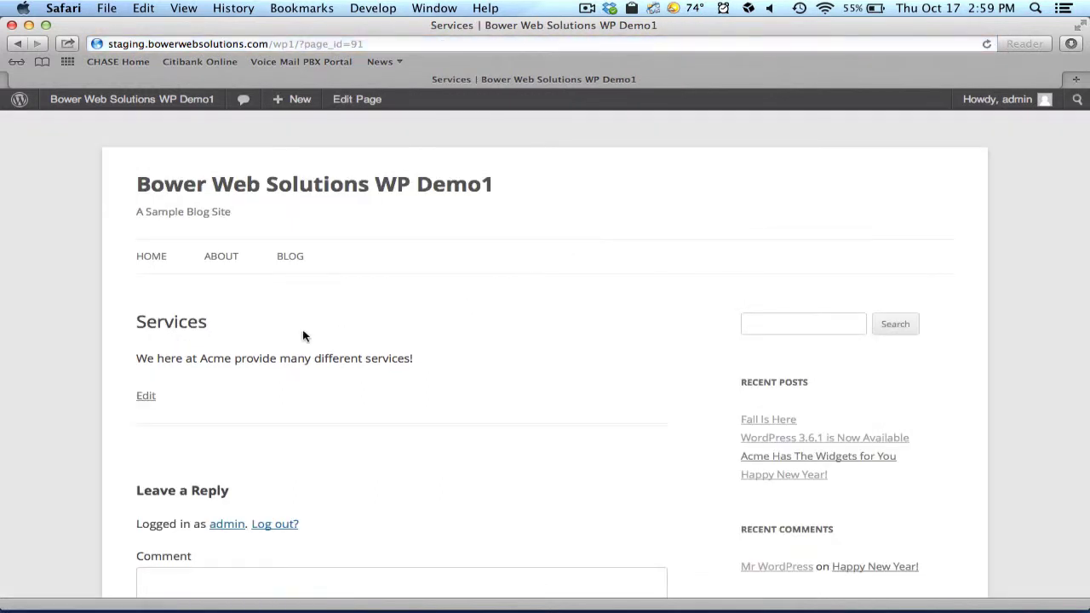
scroll(287, 334, down, 5)
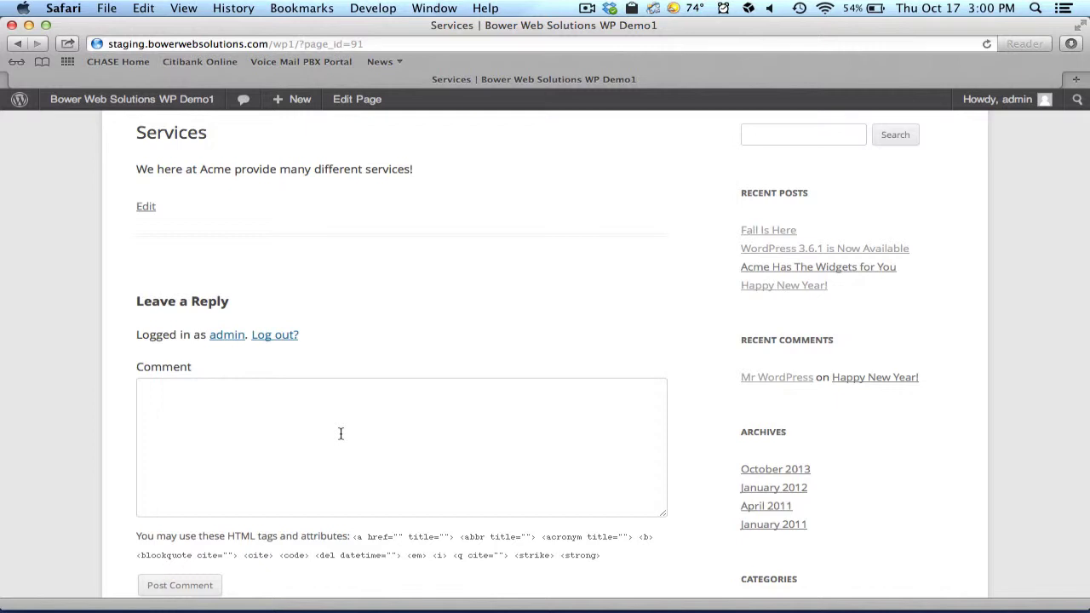
- Reopen the Services page for editing and make sure Discussion is enabled in the screen options
click(351, 99)
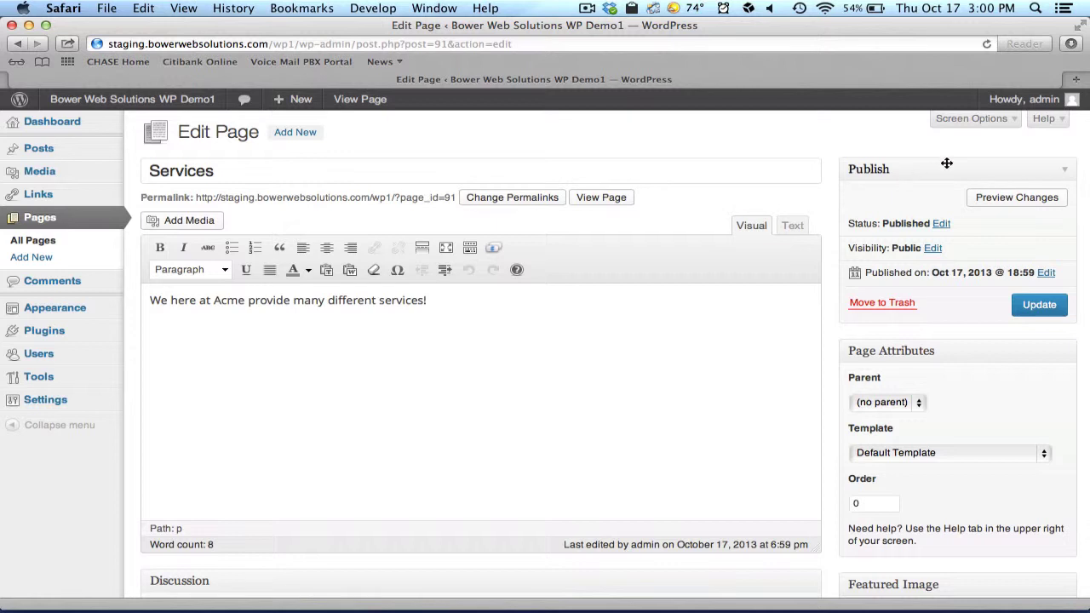
click(973, 121)
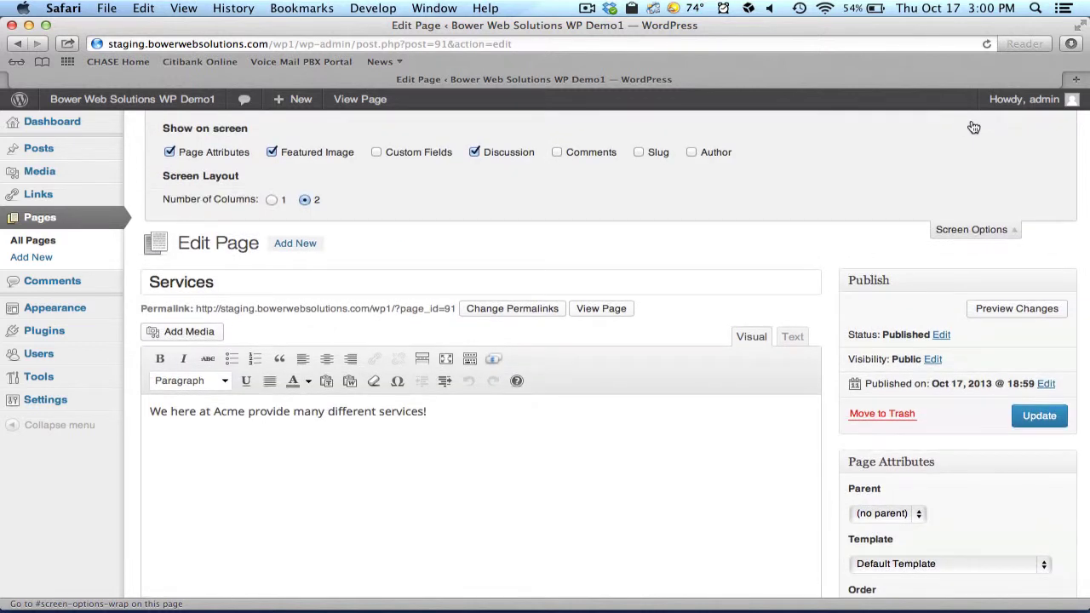
triple_click(498, 155)
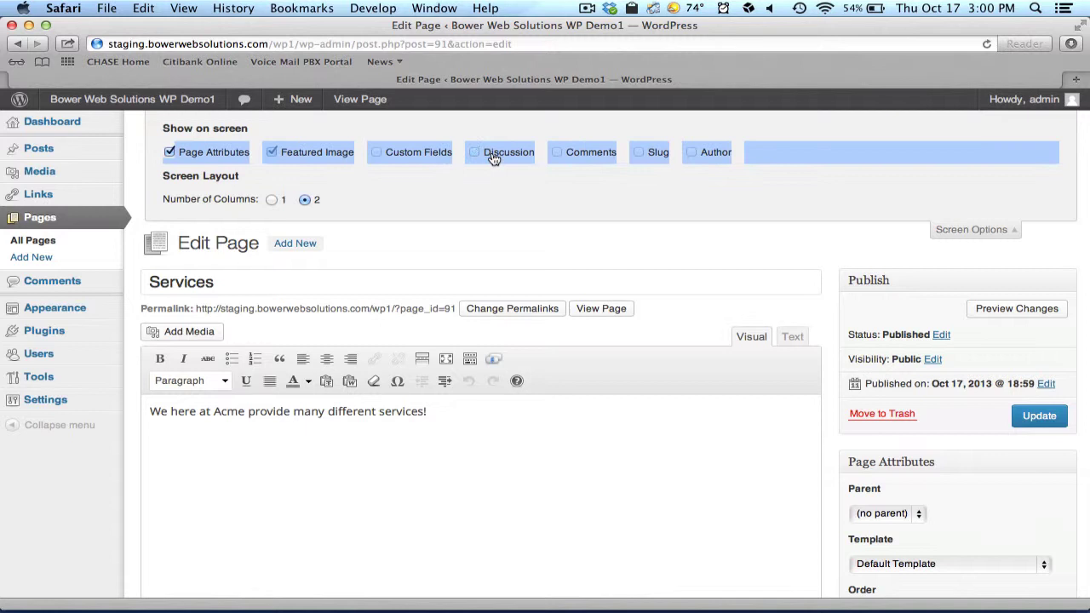
click(477, 182)
drag(494, 151, 535, 151)
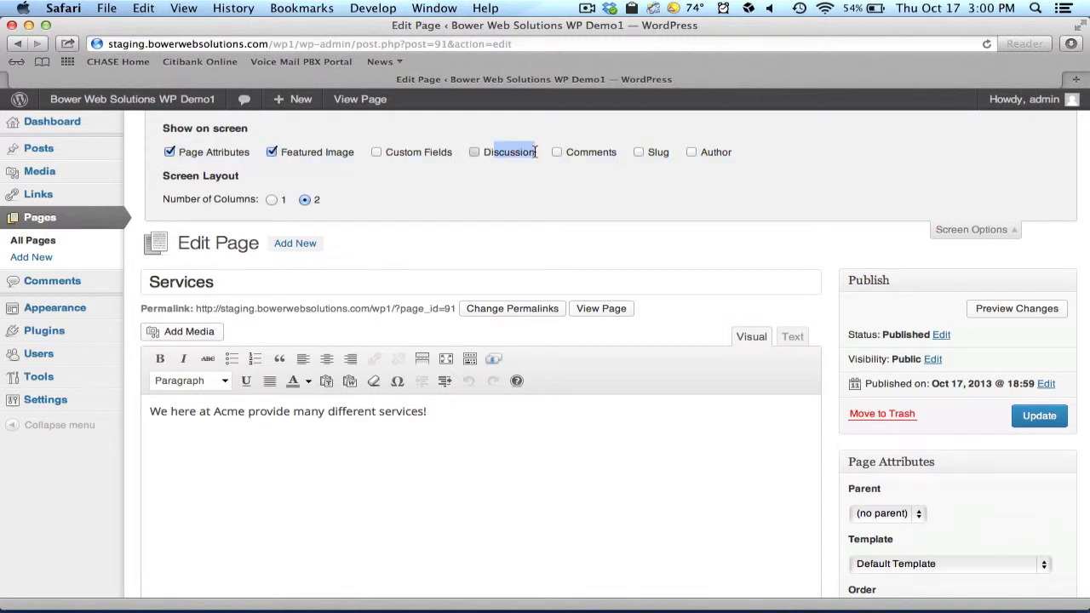
click(488, 156)
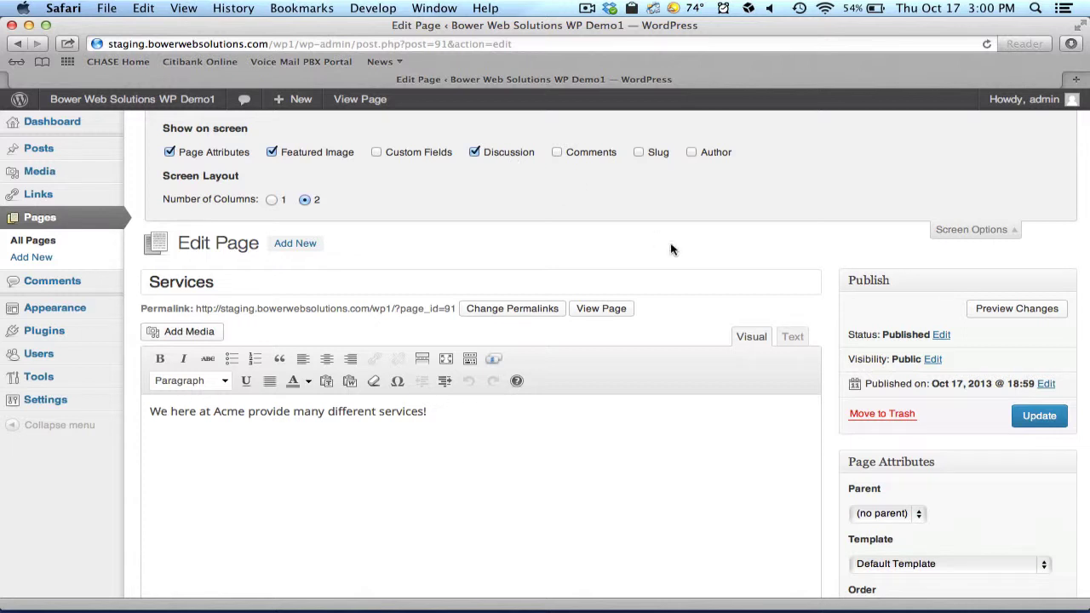
click(959, 229)
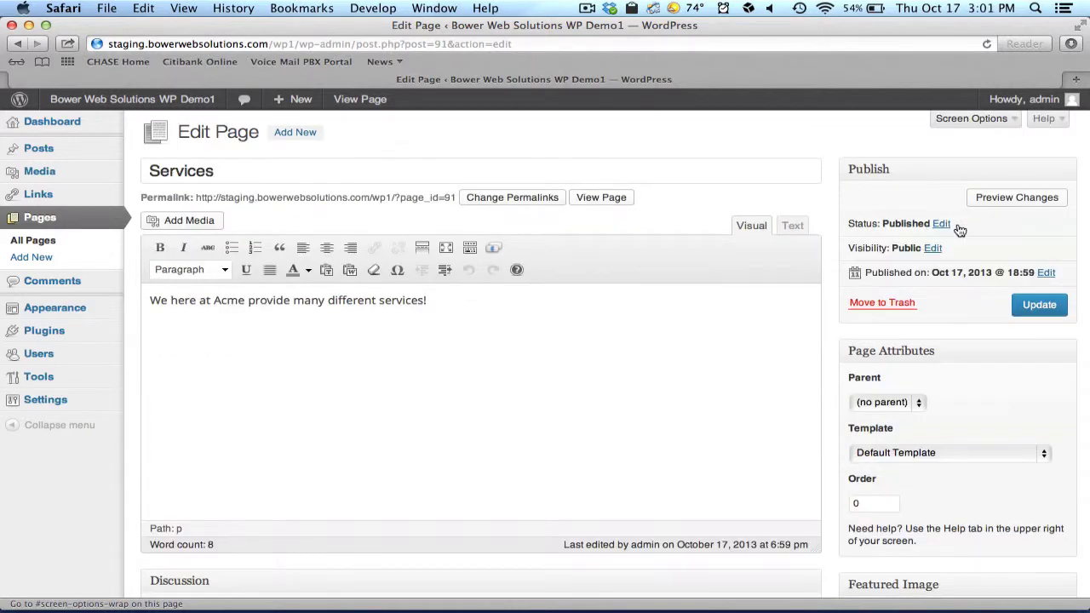
- Disallow comments on the Services page, leave trackbacks and pingbacks allowed, and update the page
scroll(958, 227, down, 3)
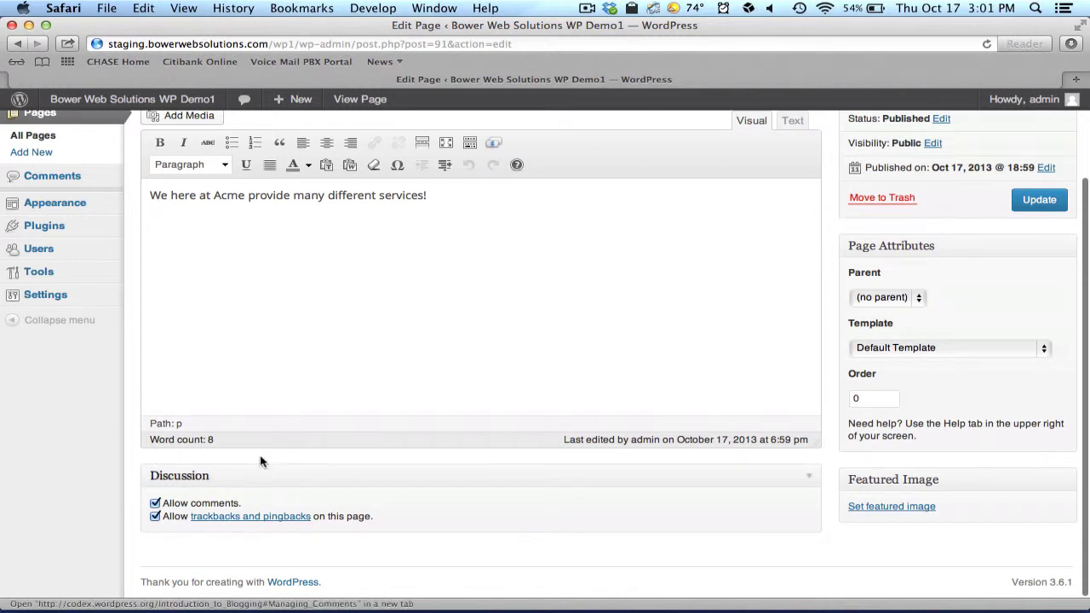
click(156, 505)
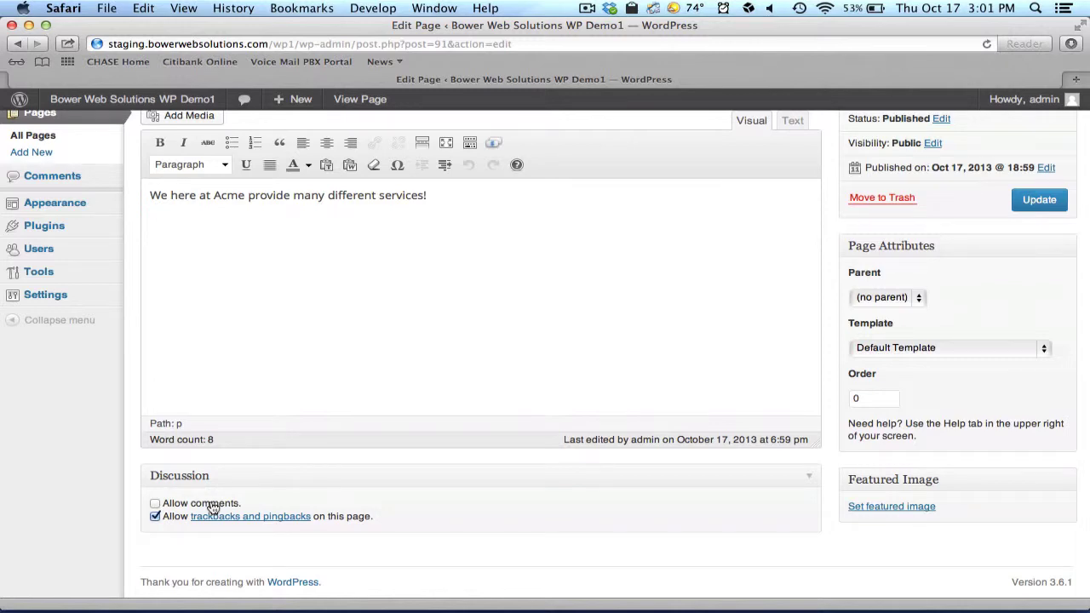
scroll(213, 507, up, 4)
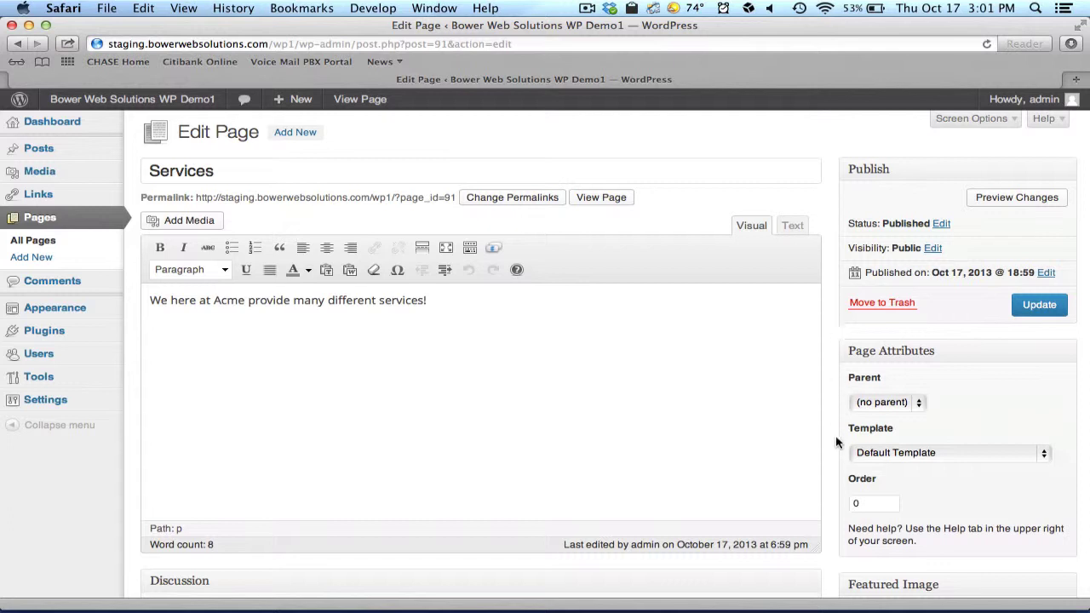
scroll(836, 441, down, 4)
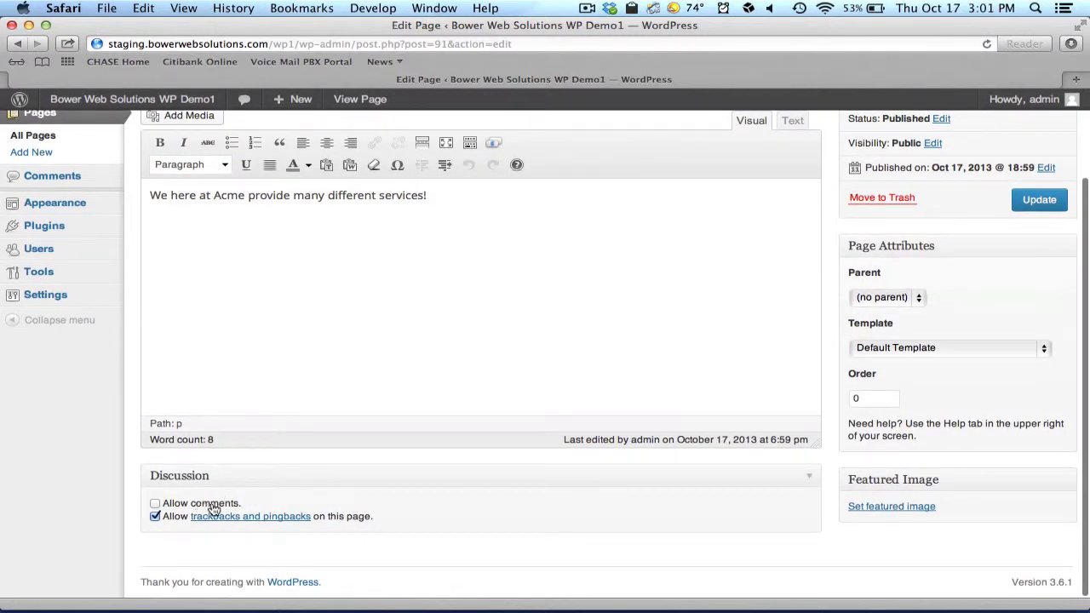
scroll(295, 493, up, 4)
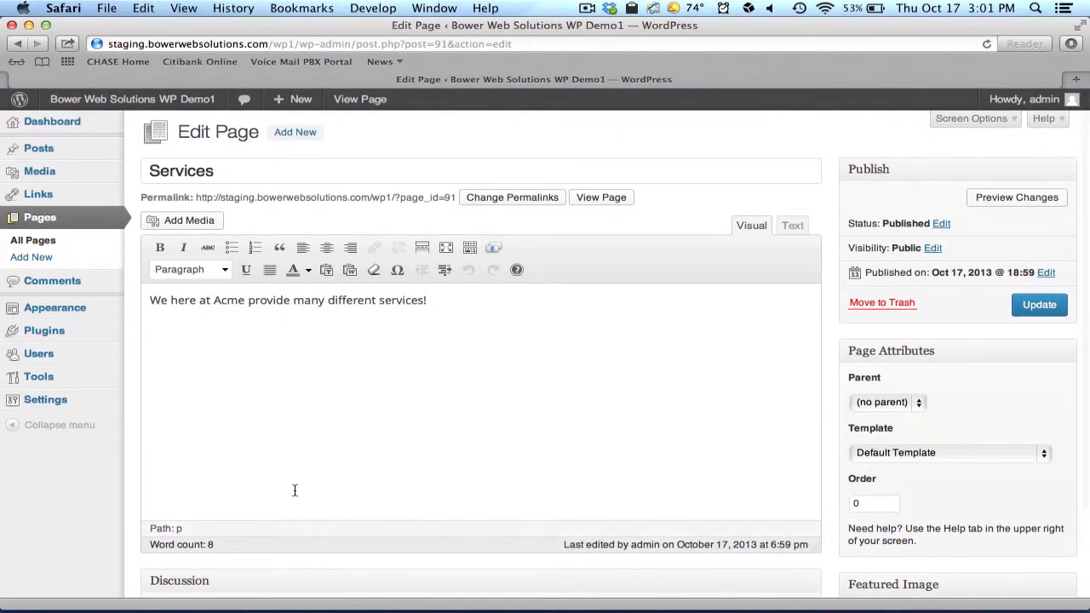
click(1031, 305)
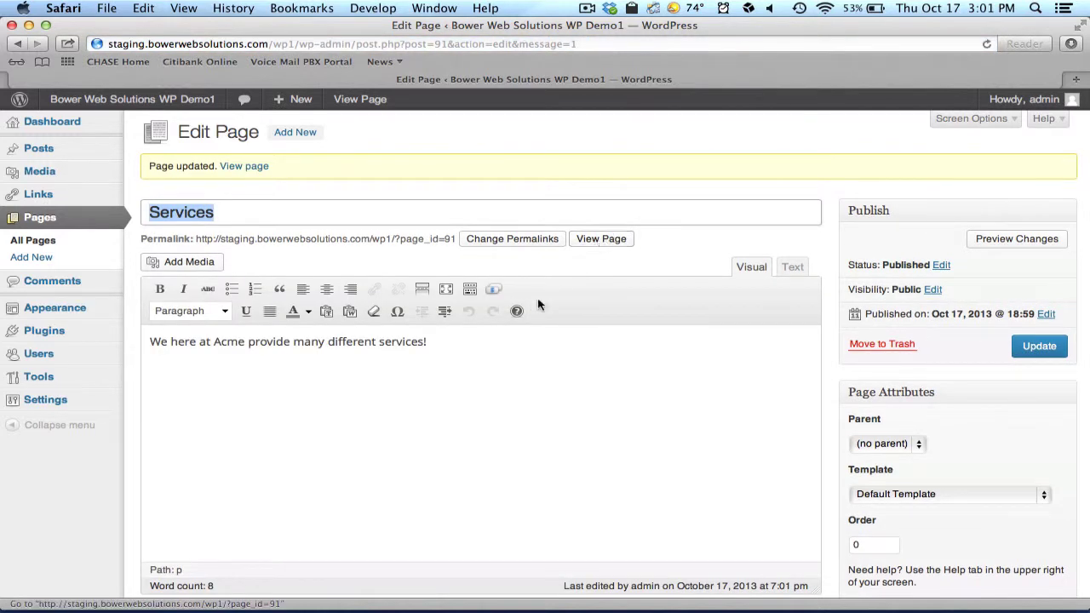
- View the updated Services page on the live site and check its full length for a comment form
click(590, 242)
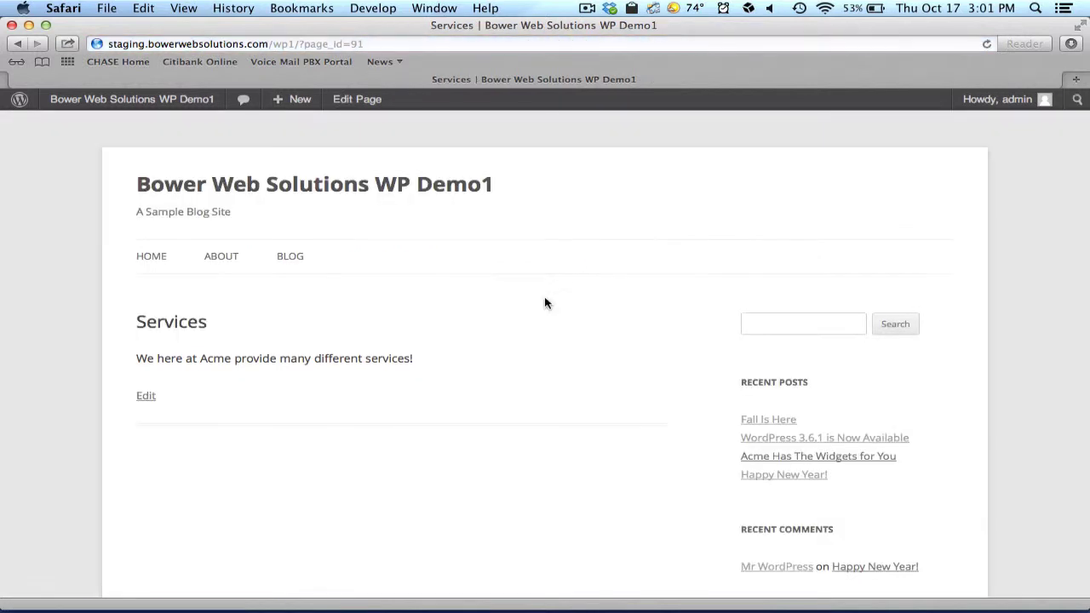
scroll(288, 341, down, 5)
scroll(389, 327, down, 5)
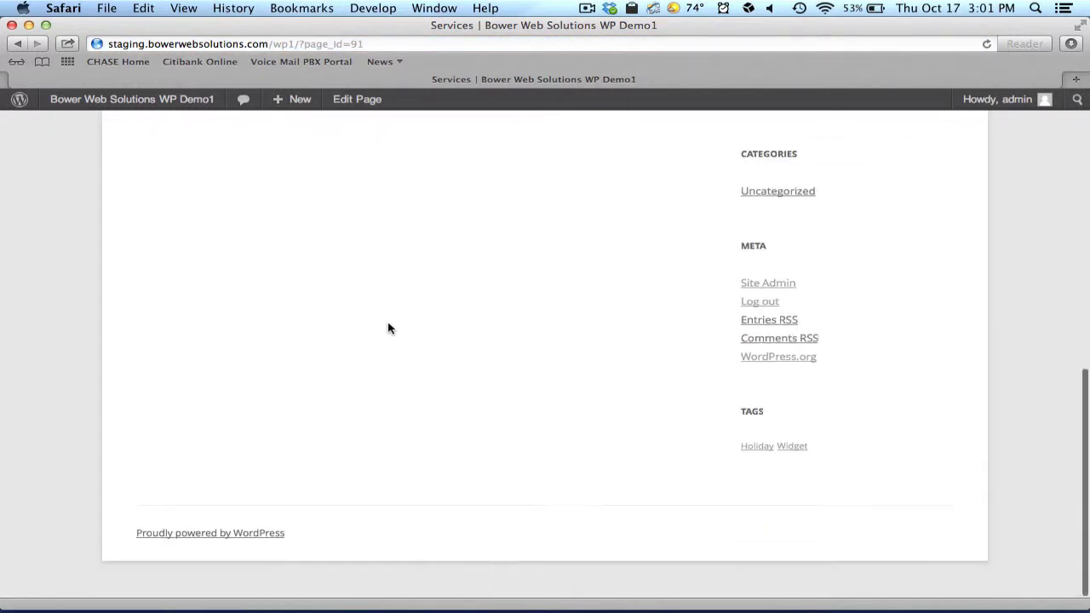
scroll(389, 326, up, 10)
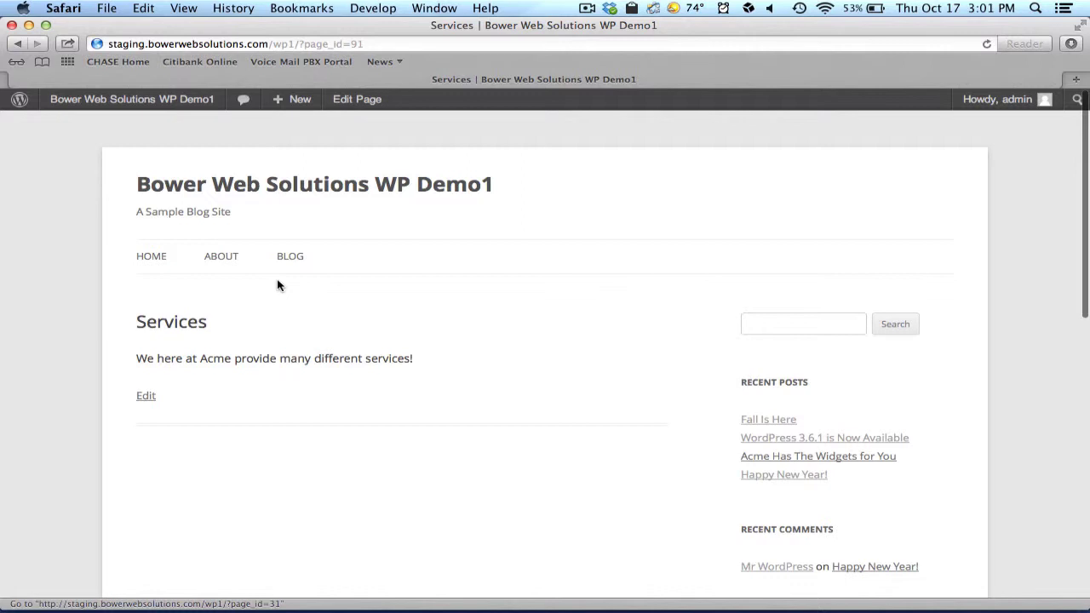
- Visit the site's Home and Blog pages through its navigation links
click(150, 261)
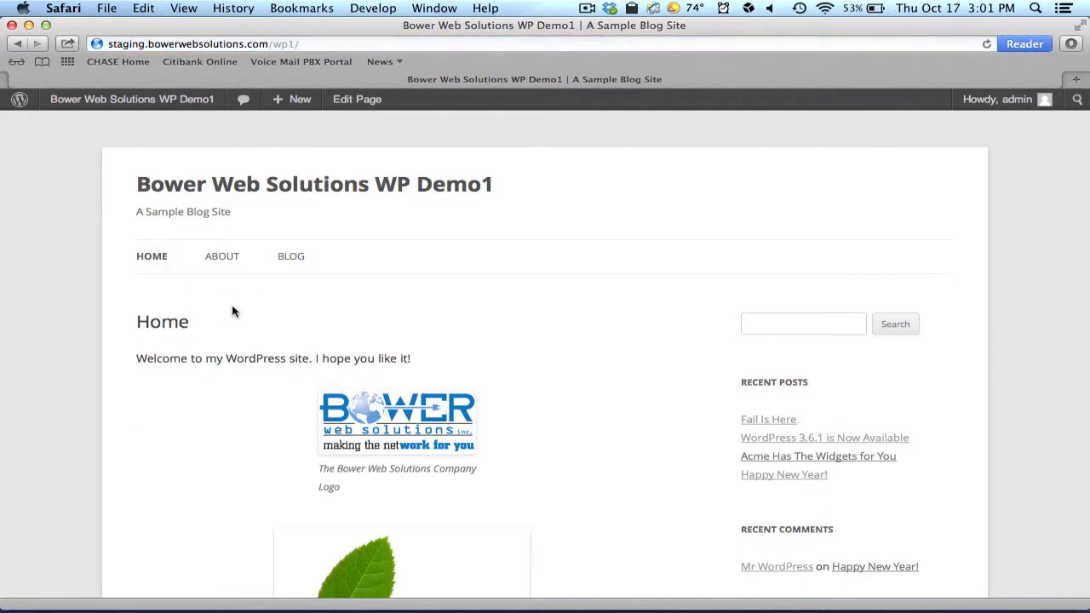
click(288, 253)
click(292, 256)
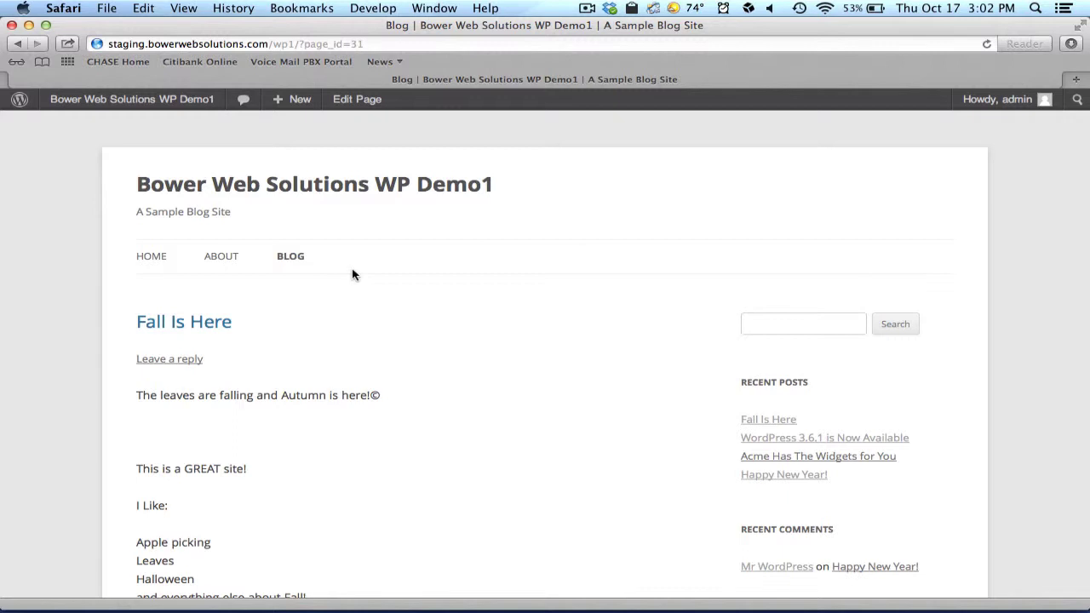
- Go from the live site to the dashboard's appearance settings and open the menu editor
mouse_move(84, 101)
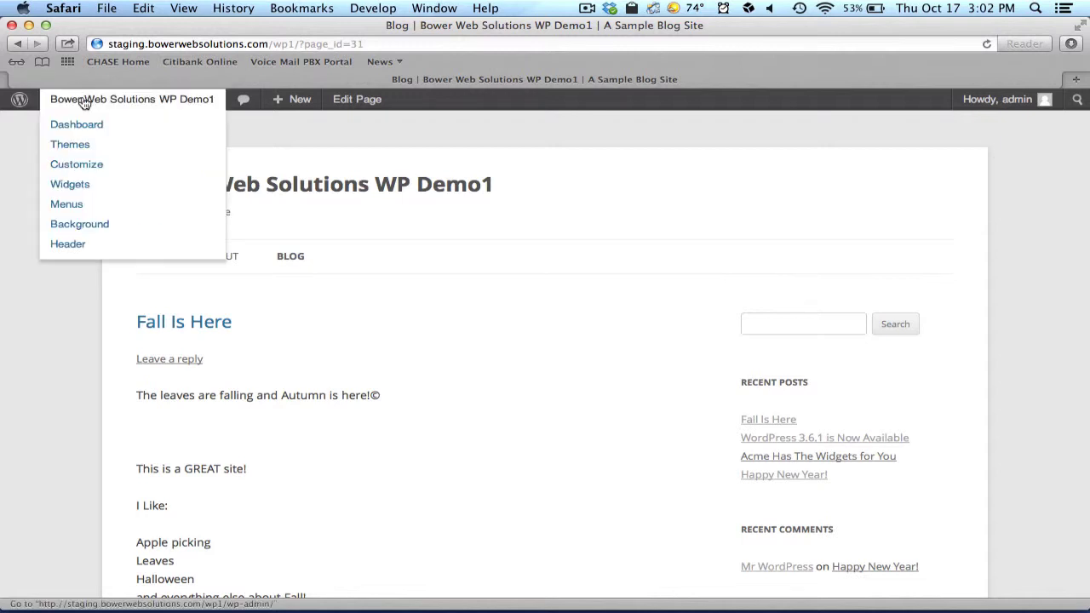
click(73, 125)
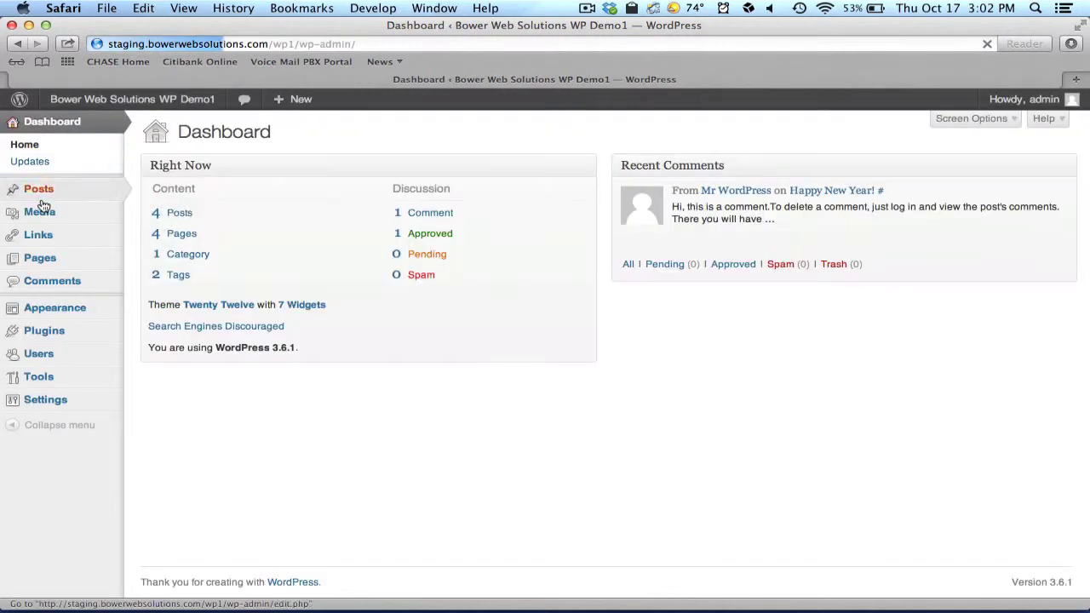
mouse_move(37, 313)
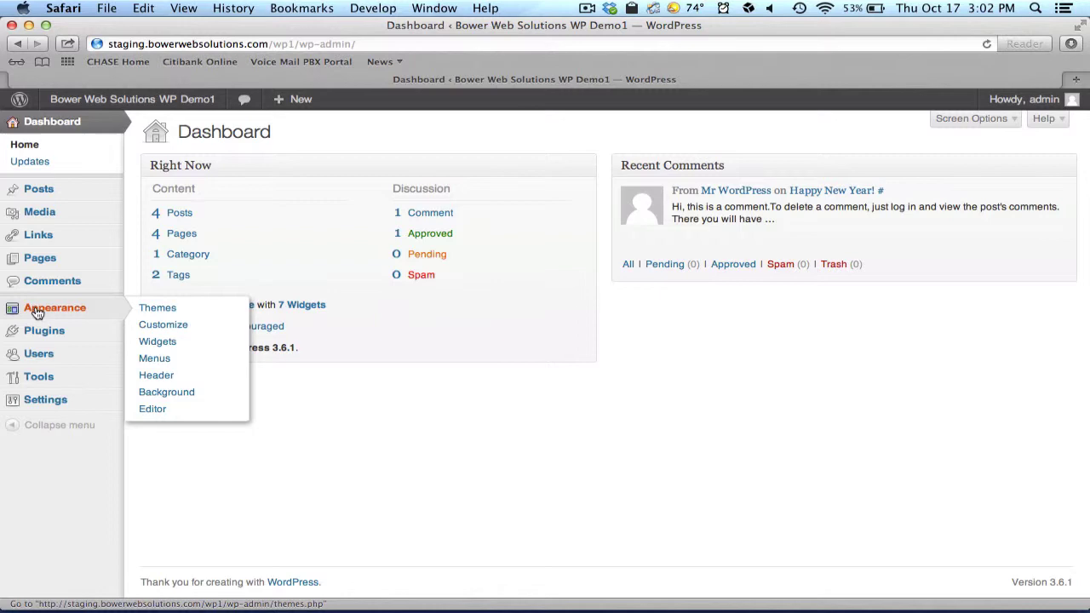
click(36, 313)
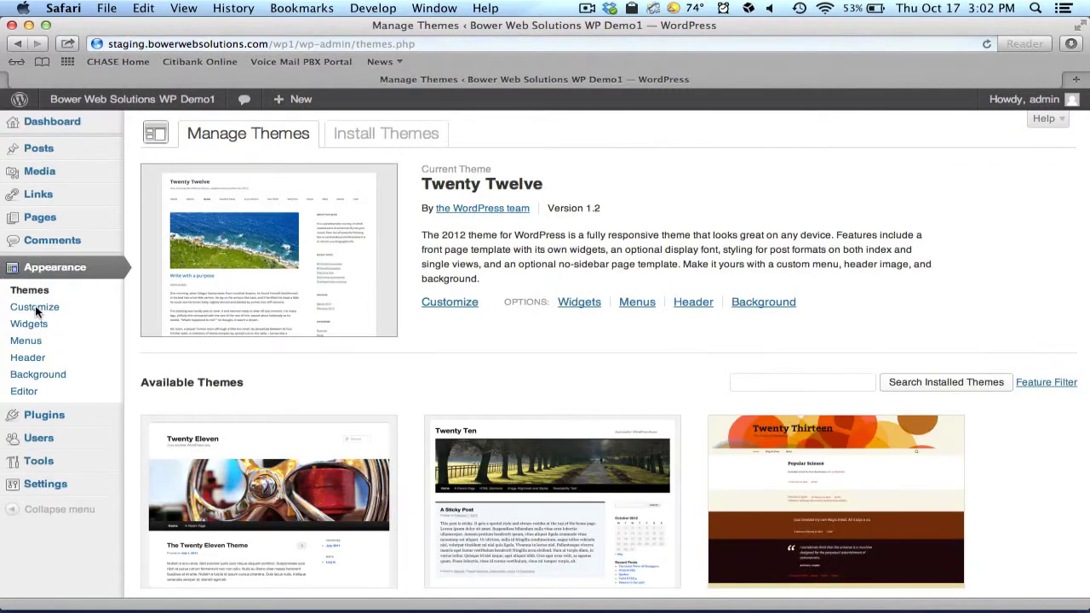
click(32, 341)
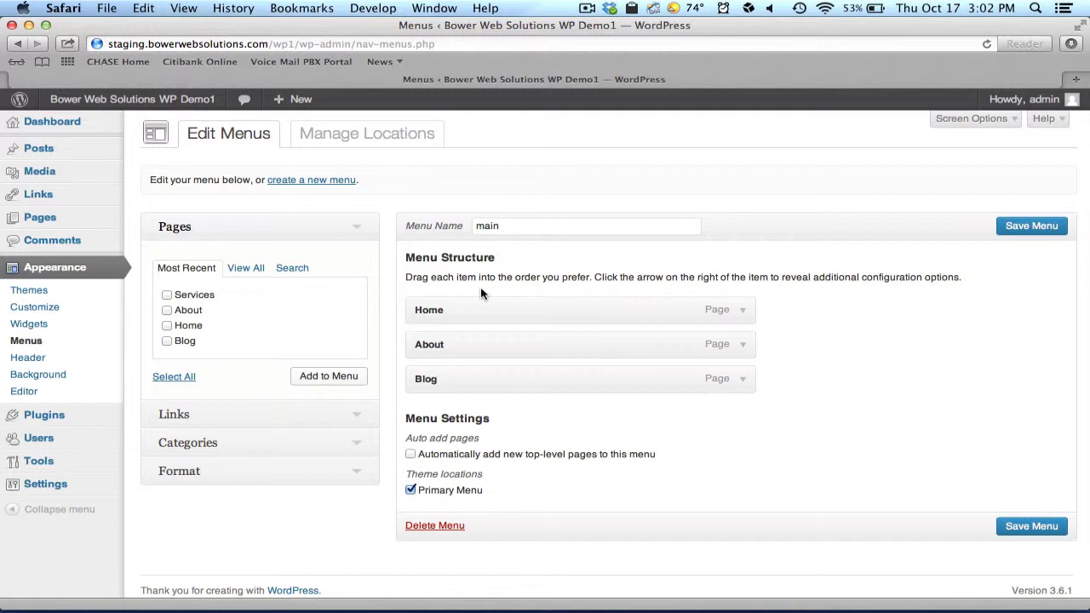
- Examine the menu's name and the available page lists: all pages, page search and most recent
click(515, 227)
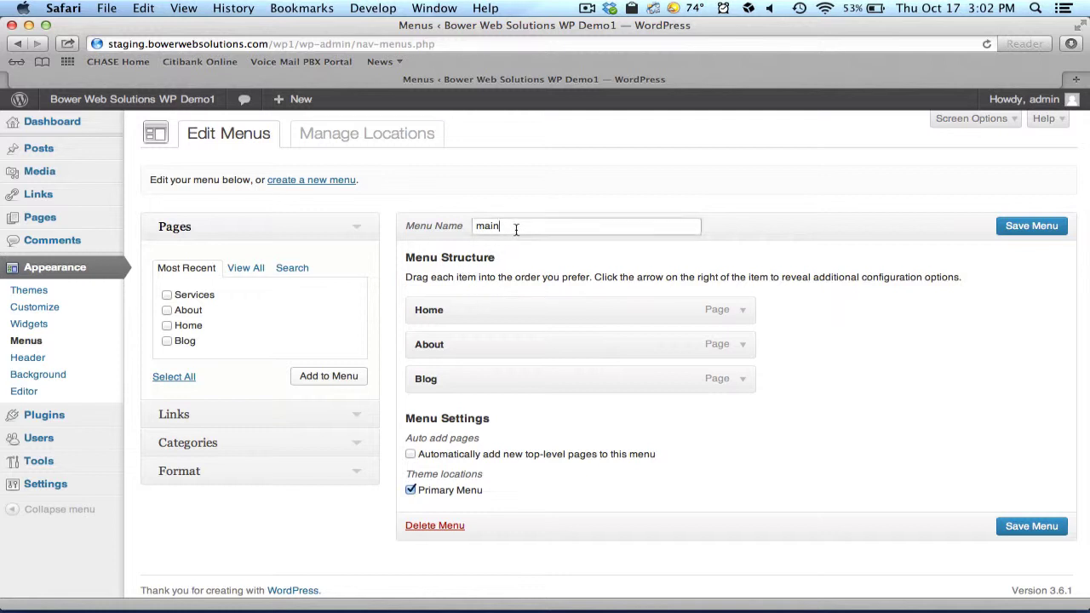
drag(515, 227, 467, 229)
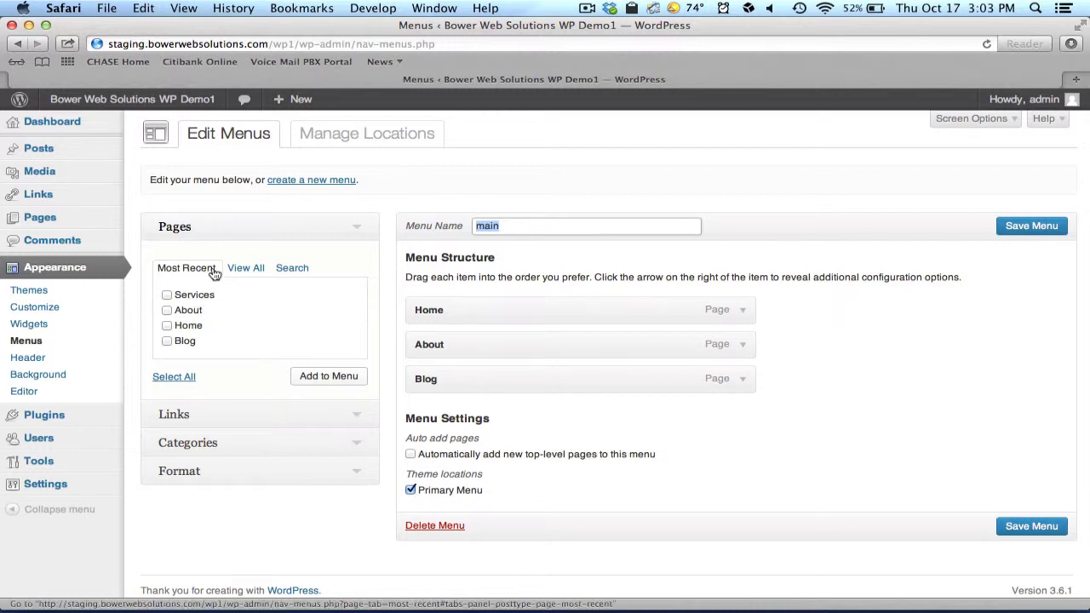
click(244, 270)
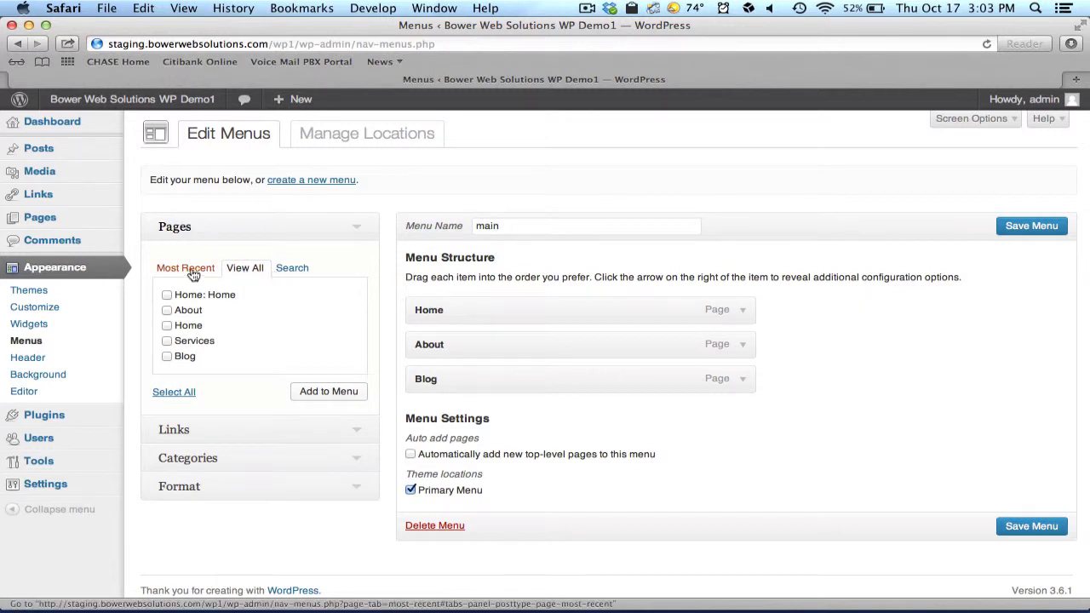
click(292, 270)
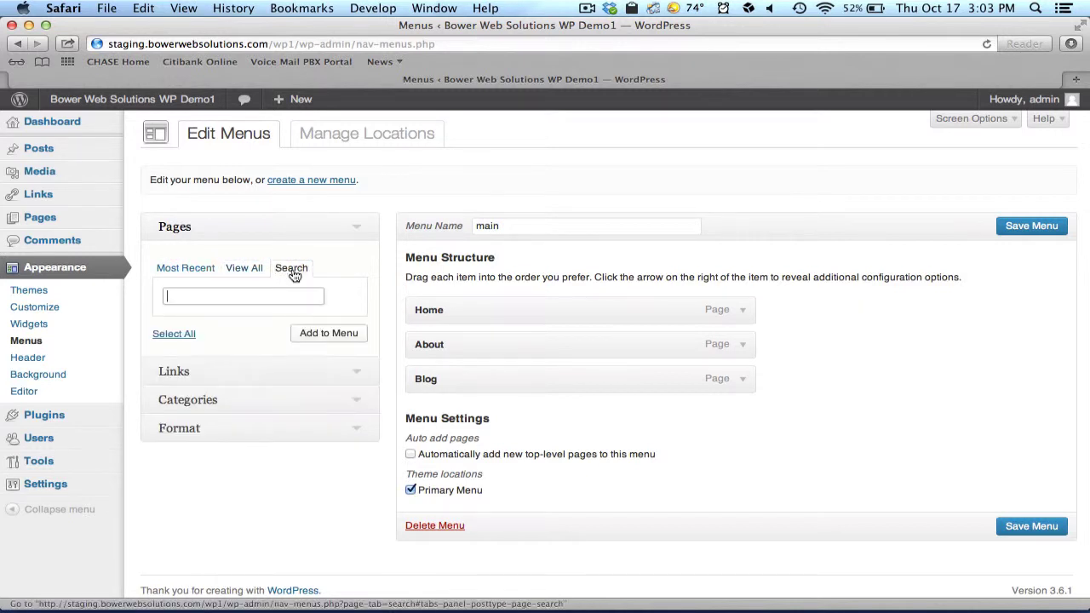
click(203, 270)
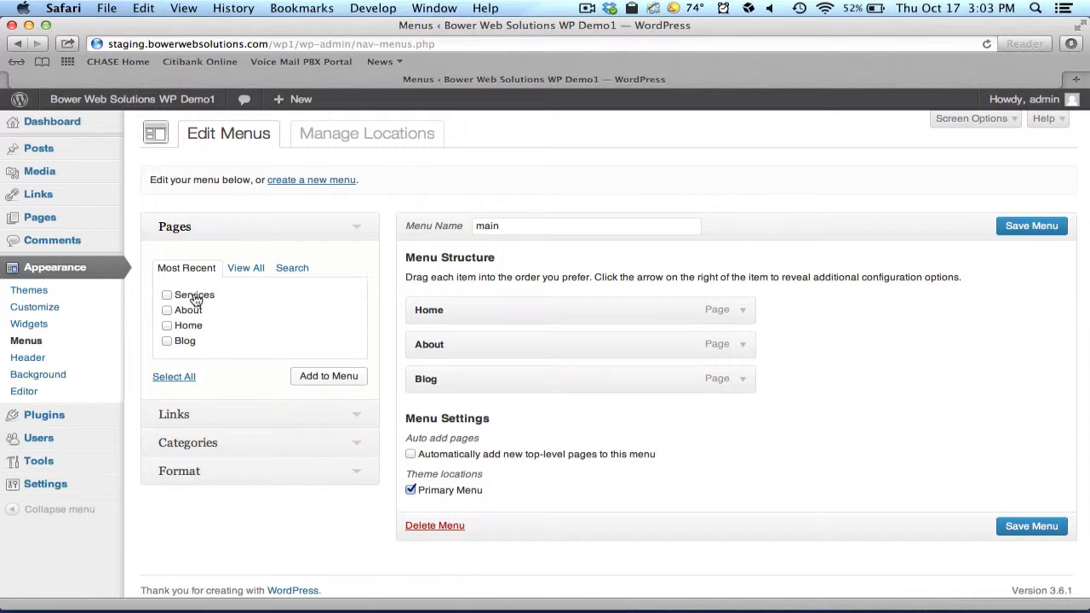
- Add the Services page to the main menu between About and Blog, and save the menu
click(196, 298)
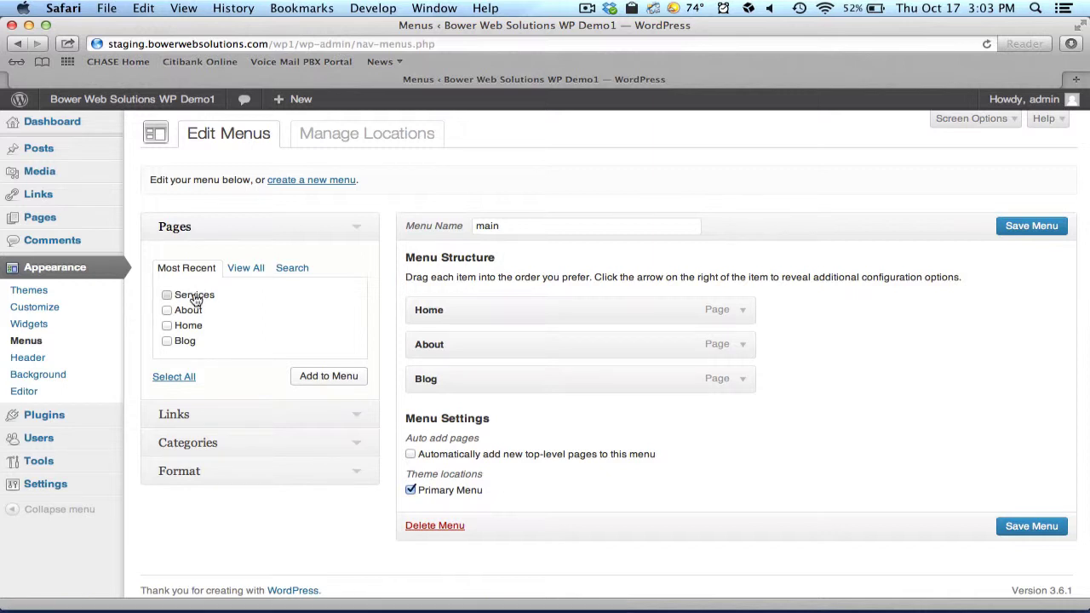
click(327, 380)
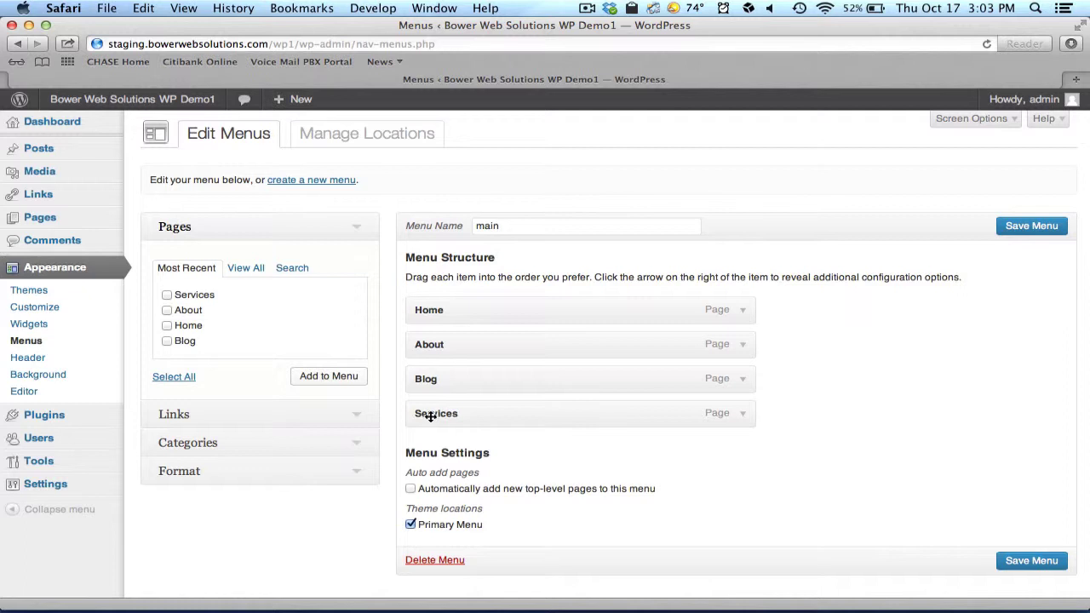
drag(431, 416, 416, 377)
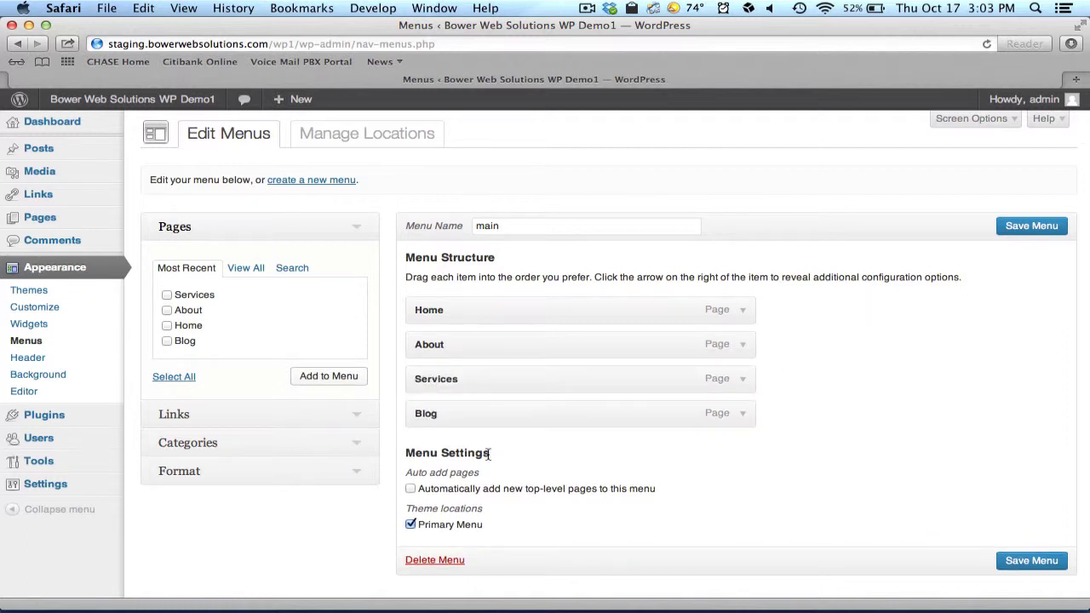
click(1002, 230)
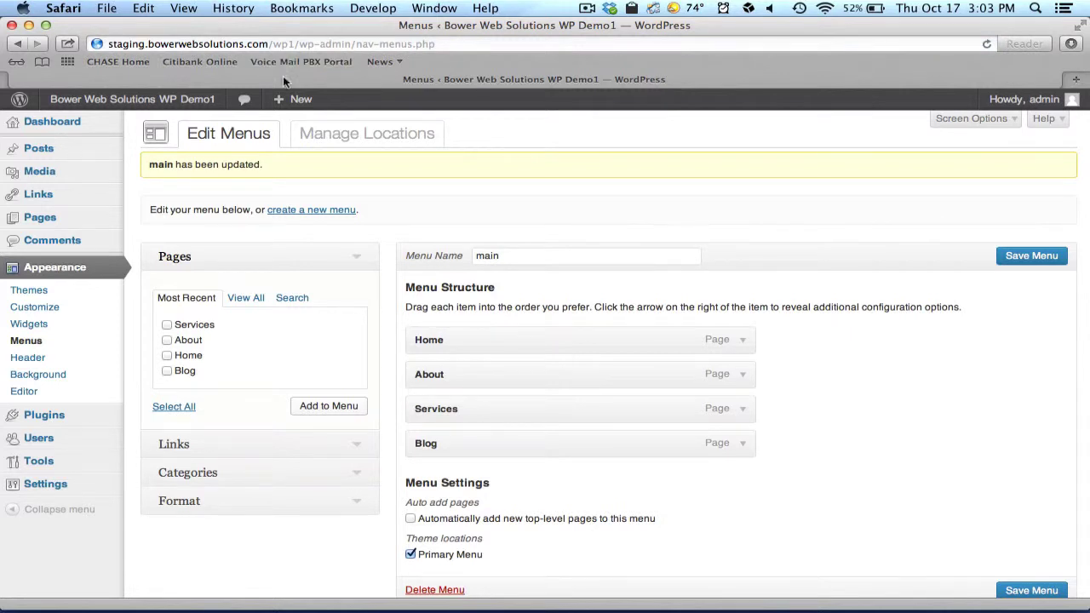
- Visit the live site and open the Services page from its navigation to check the new menu item
mouse_move(136, 100)
click(155, 133)
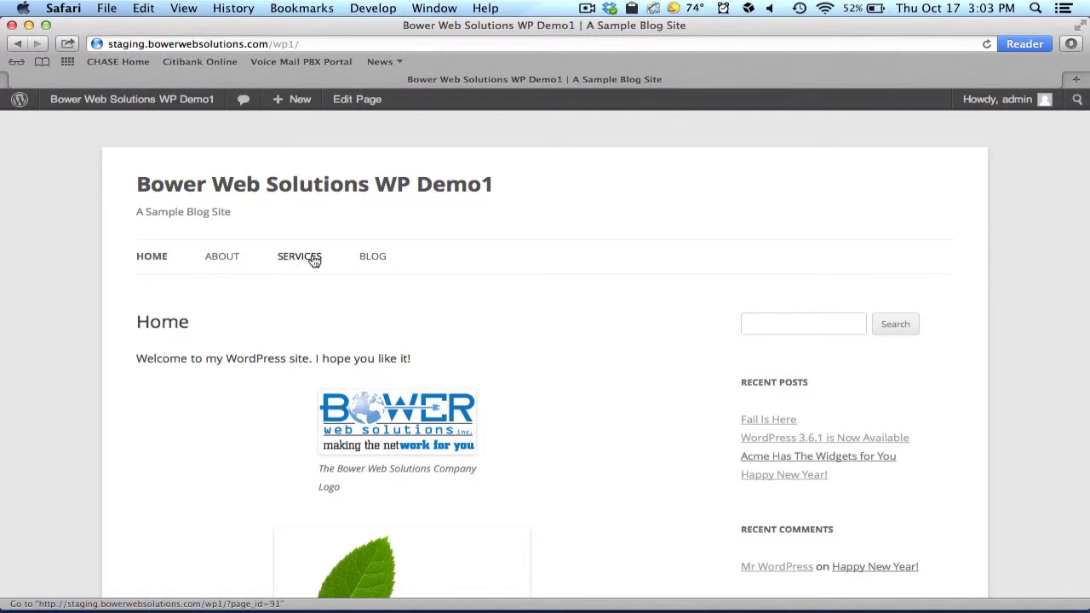
click(312, 258)
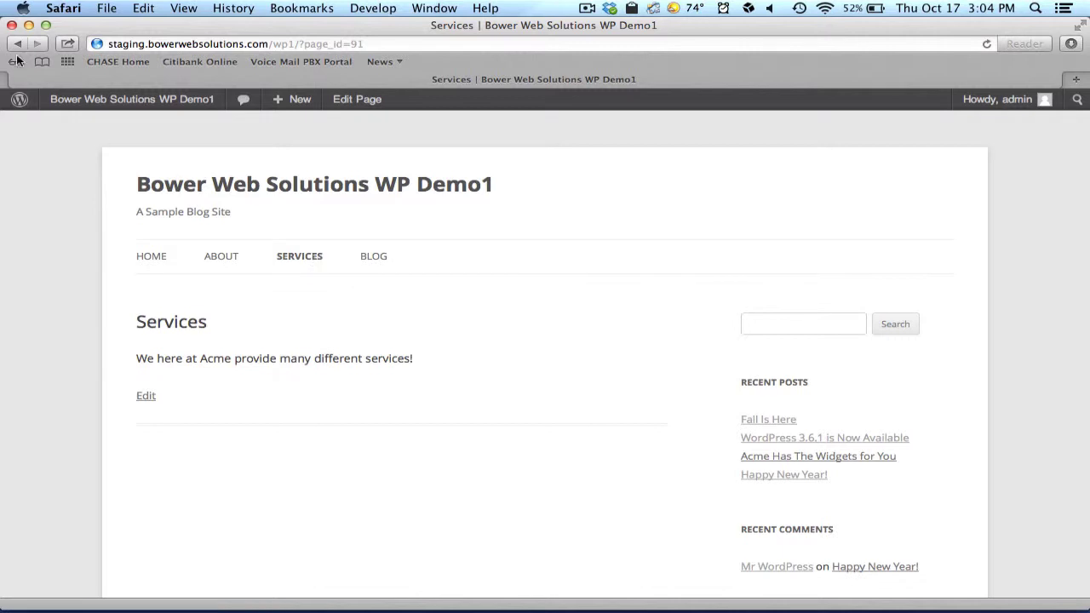
- Reopen the menu editor, make Services and Blog sub items directly under About, and save the menu
mouse_move(93, 101)
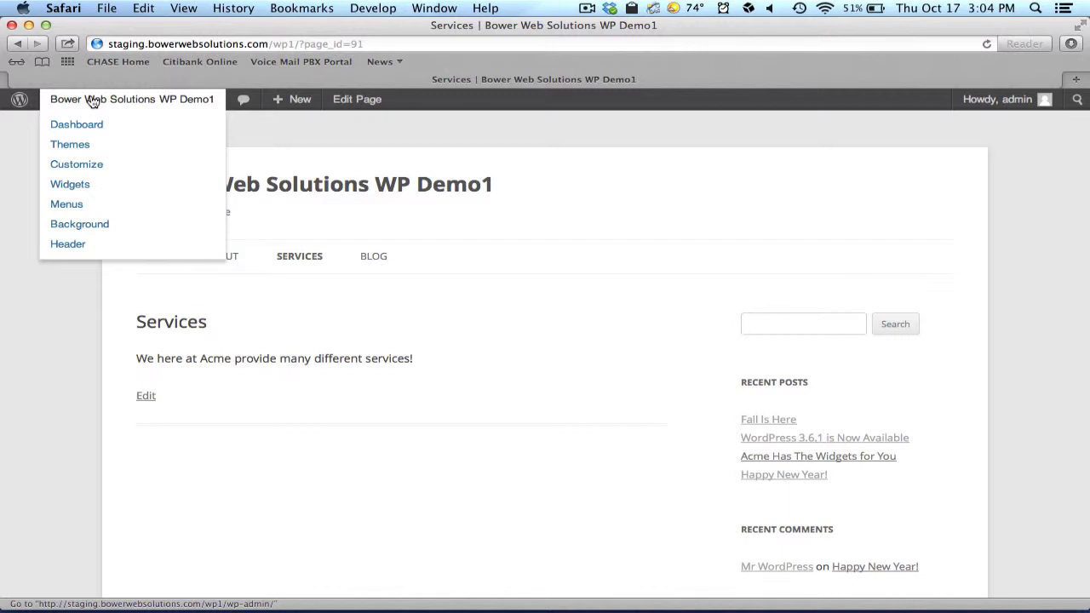
click(66, 206)
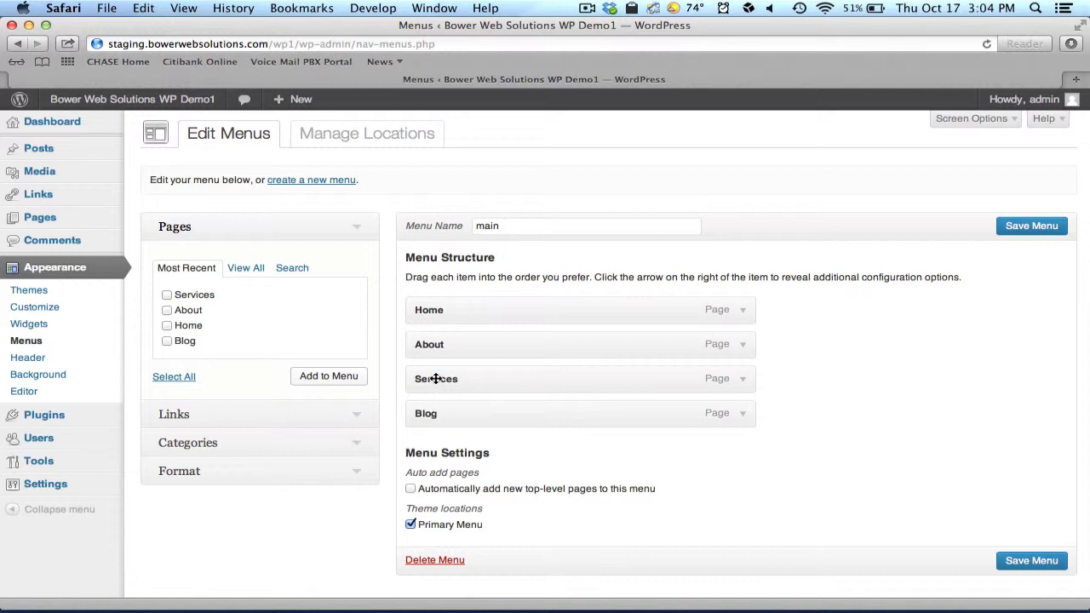
drag(436, 378, 474, 377)
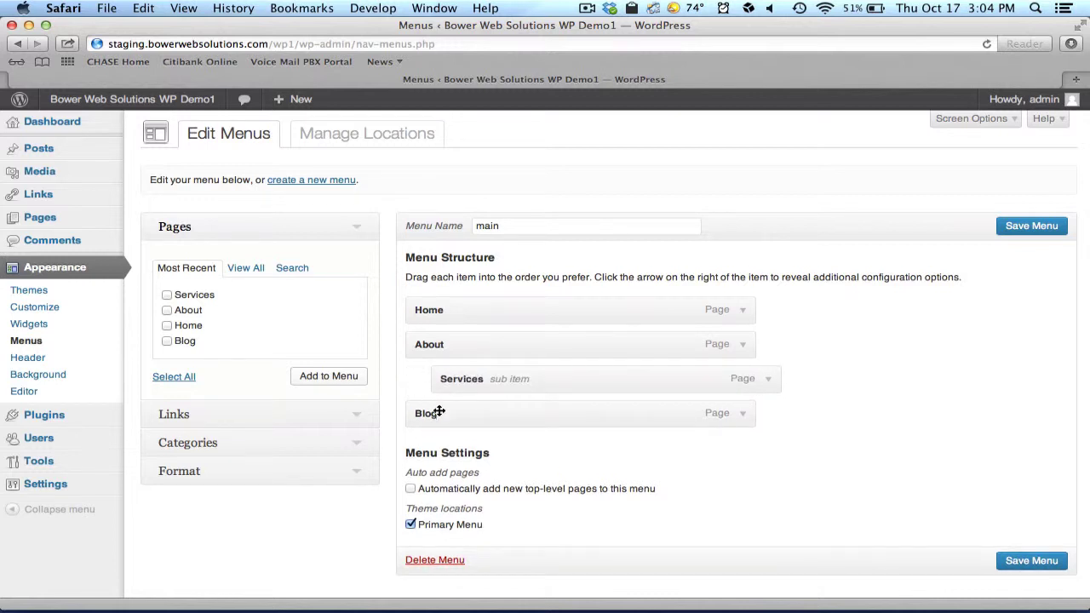
drag(438, 412, 536, 416)
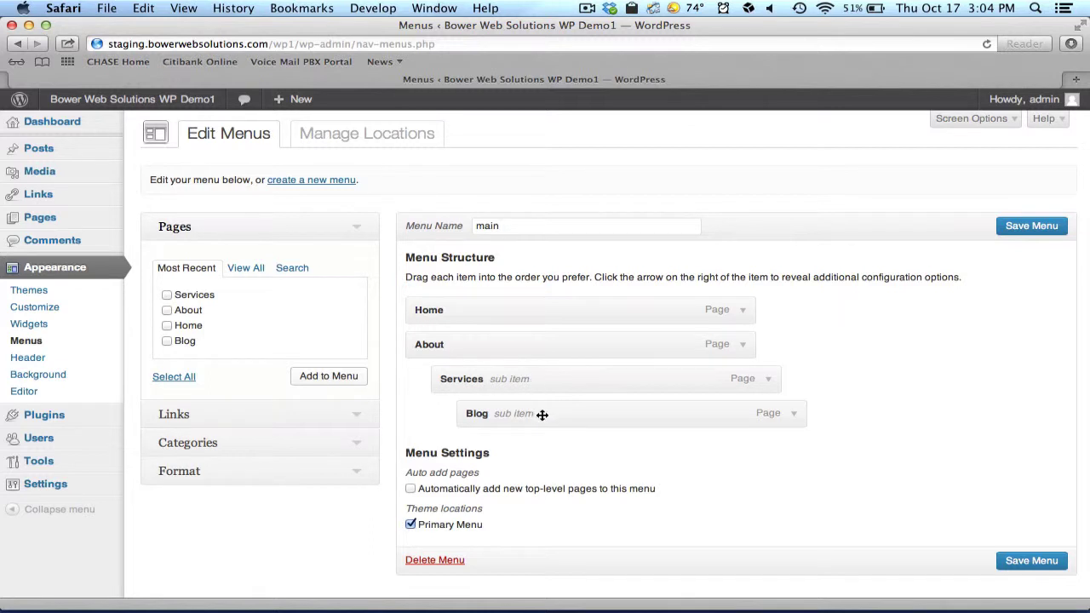
mouse_move(538, 415)
mouse_down()
mouse_move(518, 411)
mouse_move(514, 372)
mouse_move(519, 413)
mouse_up()
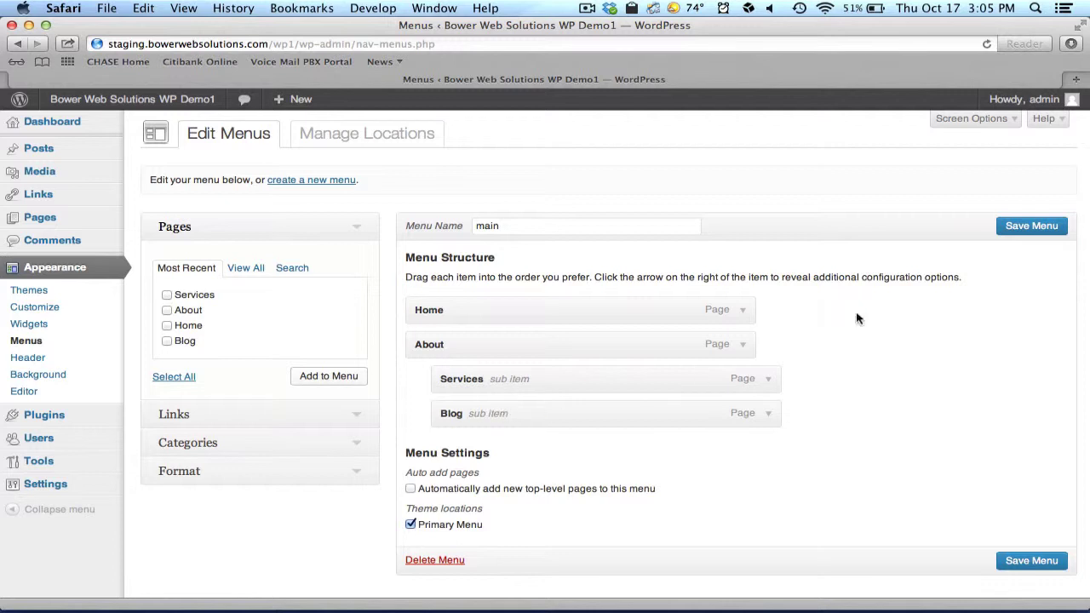
click(1031, 225)
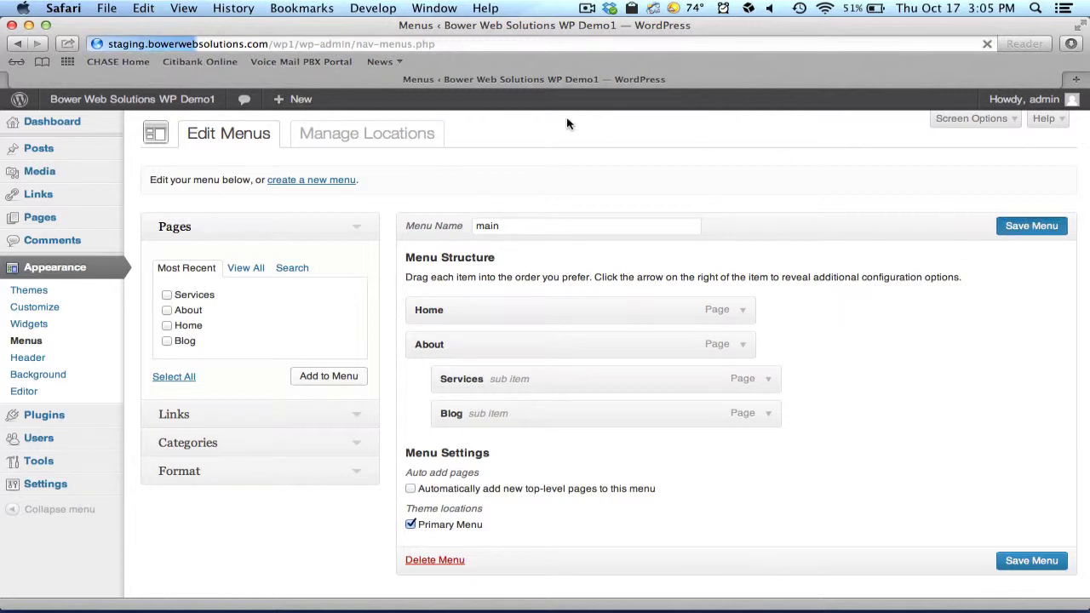
- Check the About submenu on the live site and open the Services page from it
mouse_move(132, 101)
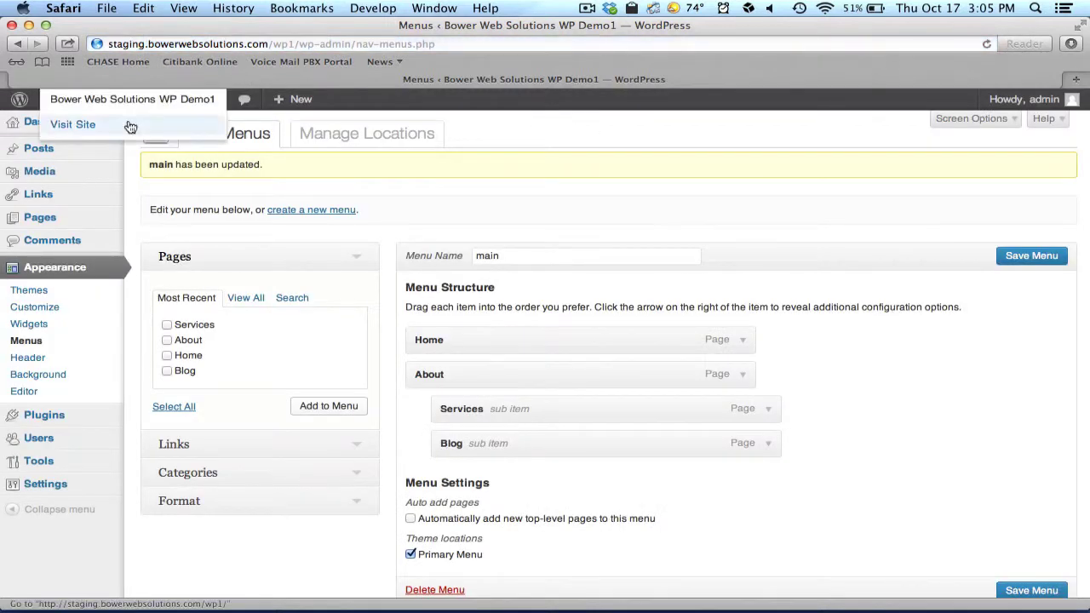
click(130, 125)
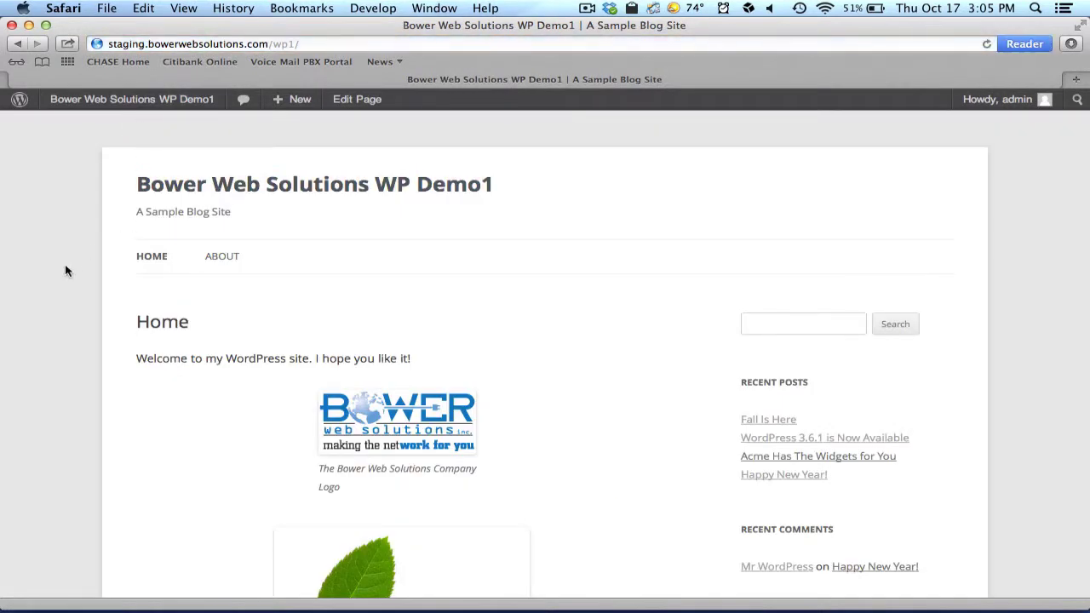
mouse_move(224, 275)
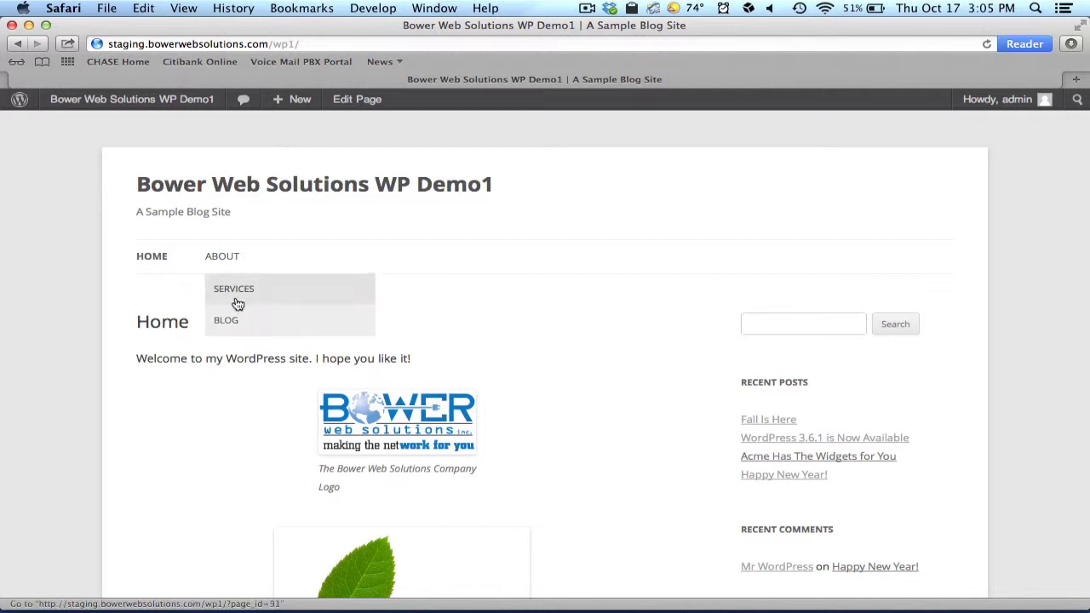
click(237, 296)
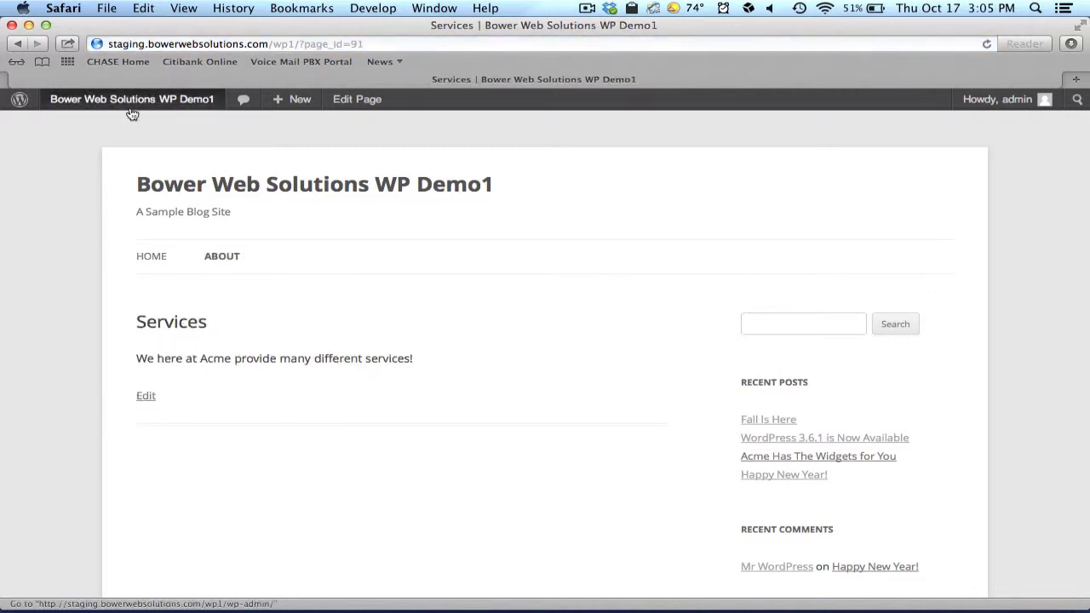
- Reopen the menu editor, move Services and Blog back to the top level after About, and save the menu
mouse_move(118, 101)
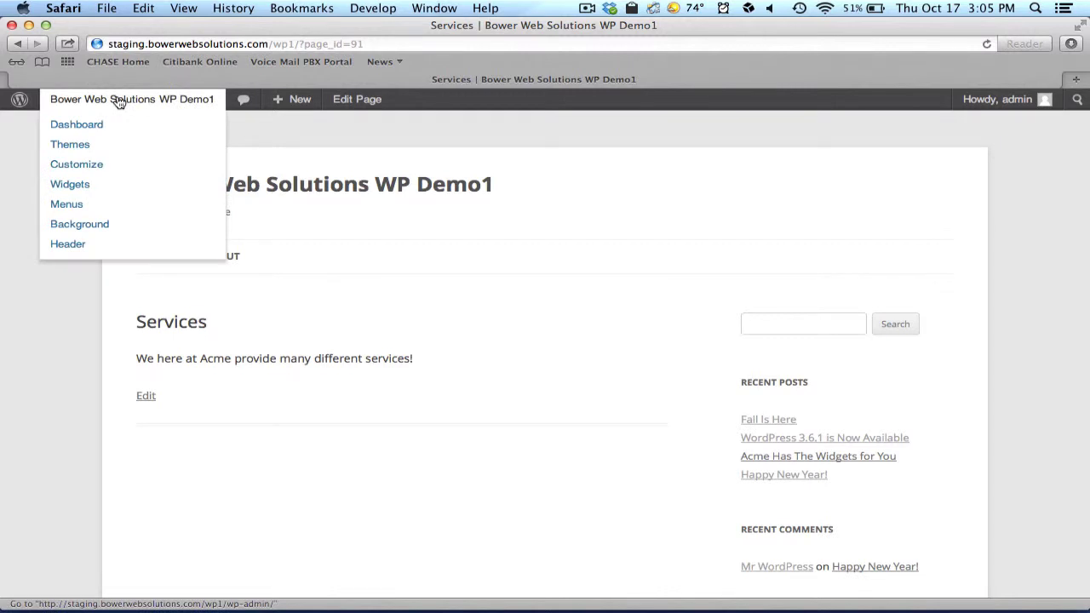
click(90, 209)
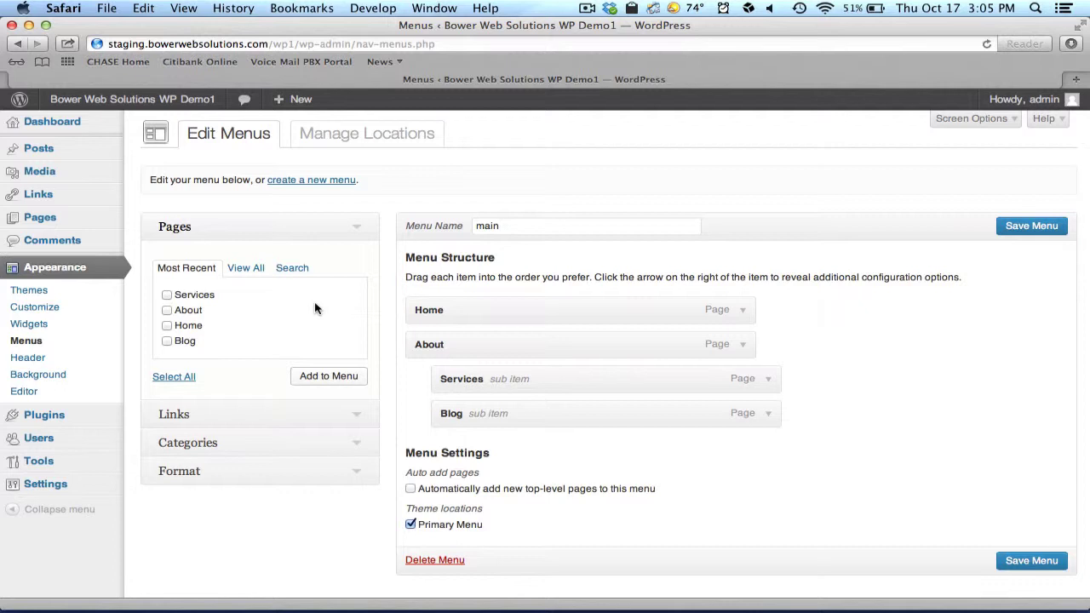
drag(537, 388, 401, 414)
drag(445, 377, 417, 417)
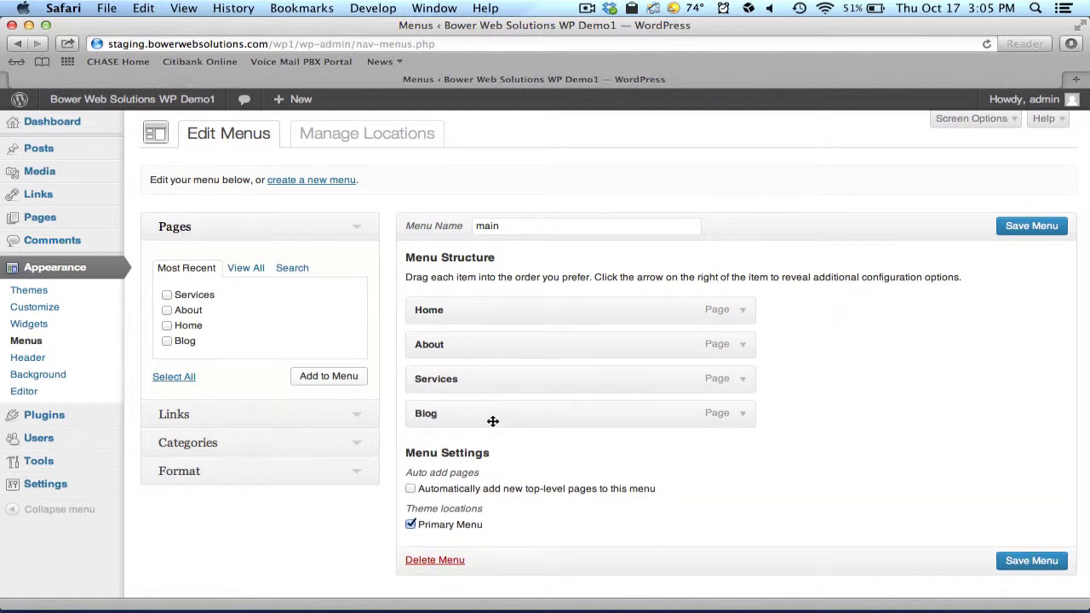
click(1043, 226)
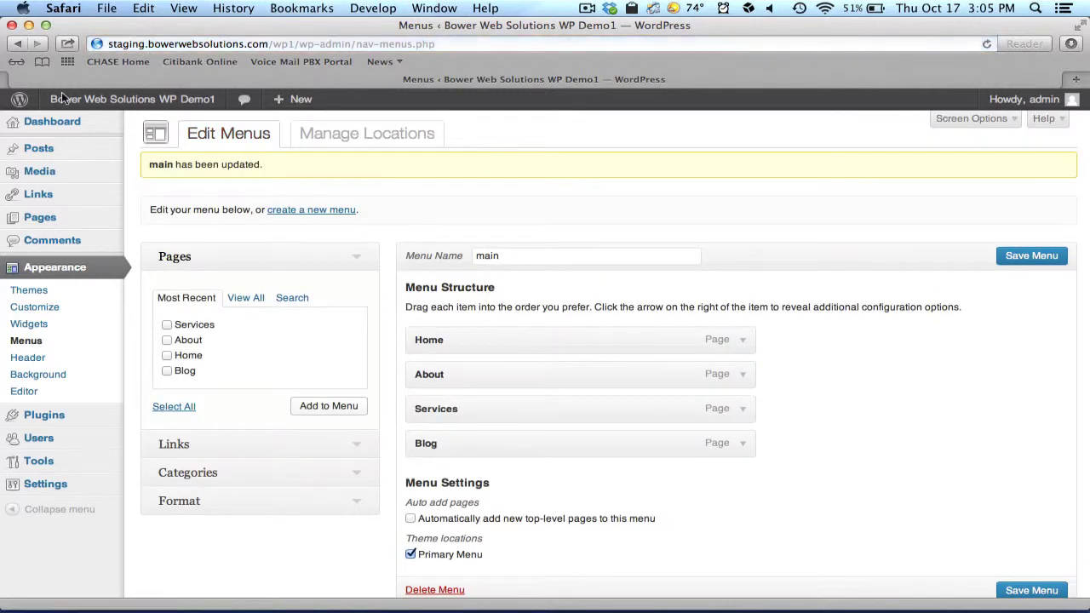
- View the restored navigation menu on the live site's home page, and close the browser window
click(66, 126)
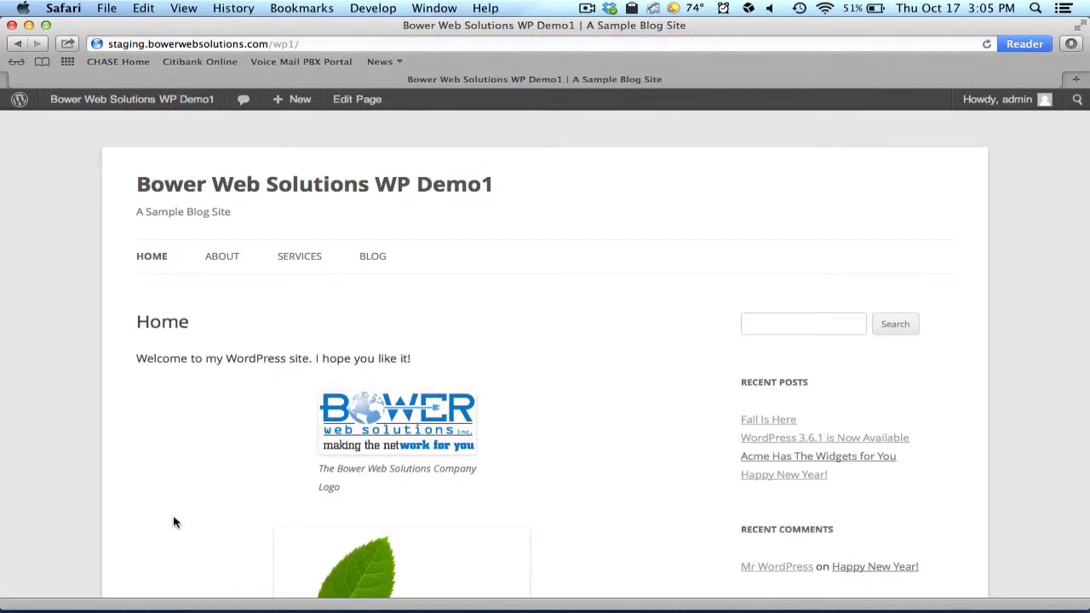
scroll(173, 535, down, 1)
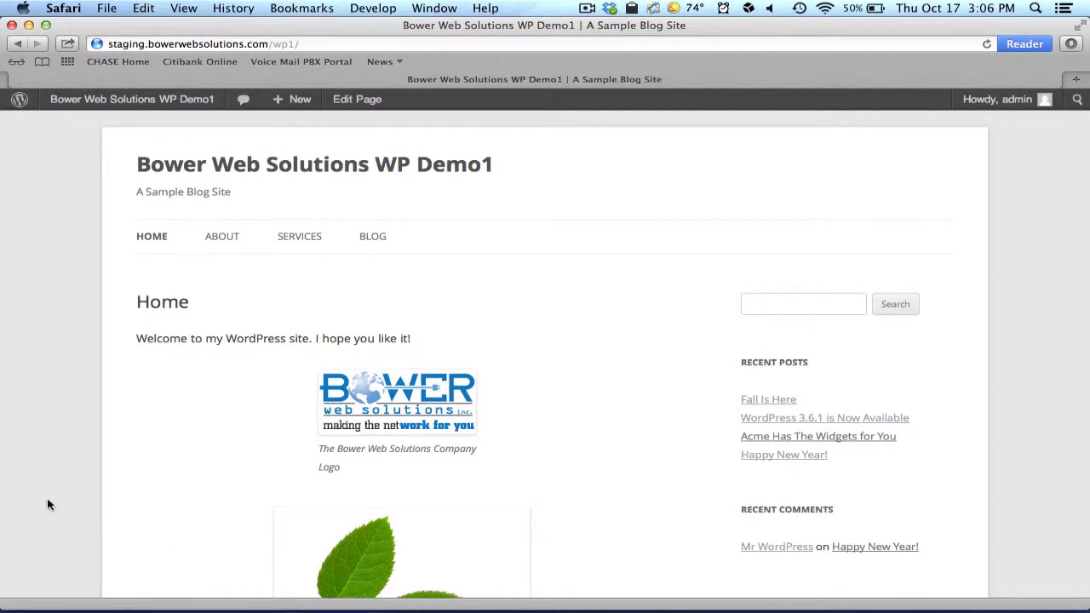
key(super+w)
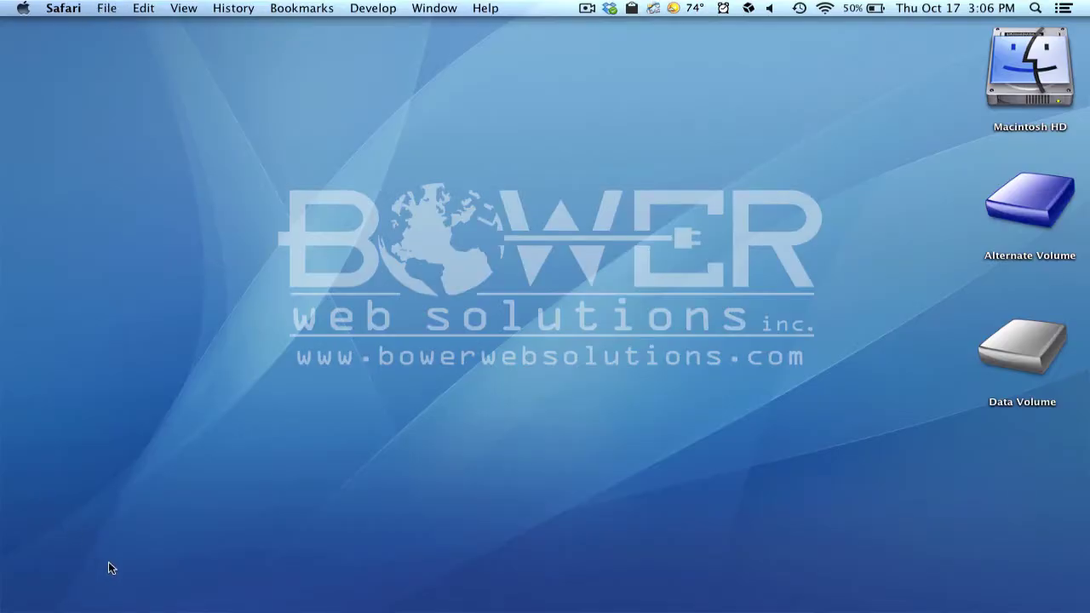